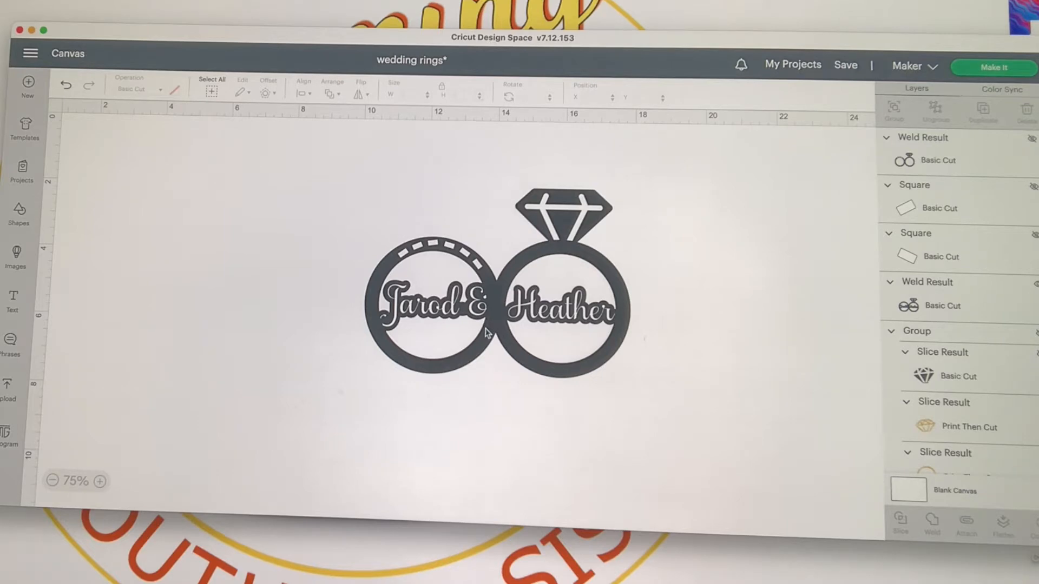
# Move the finished two-ring design with names aside to about X 15.9, Y 0.3 to free the canvas.
pyautogui.click(487, 333)
pyautogui.moveTo(539, 368); pyautogui.dragTo(745, 313)
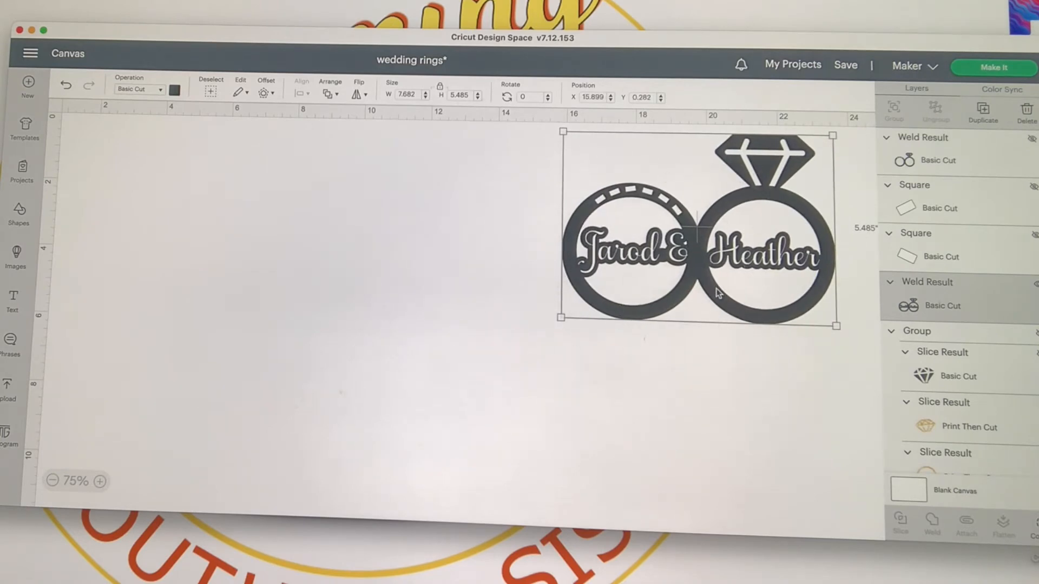
pyautogui.click(355, 254)
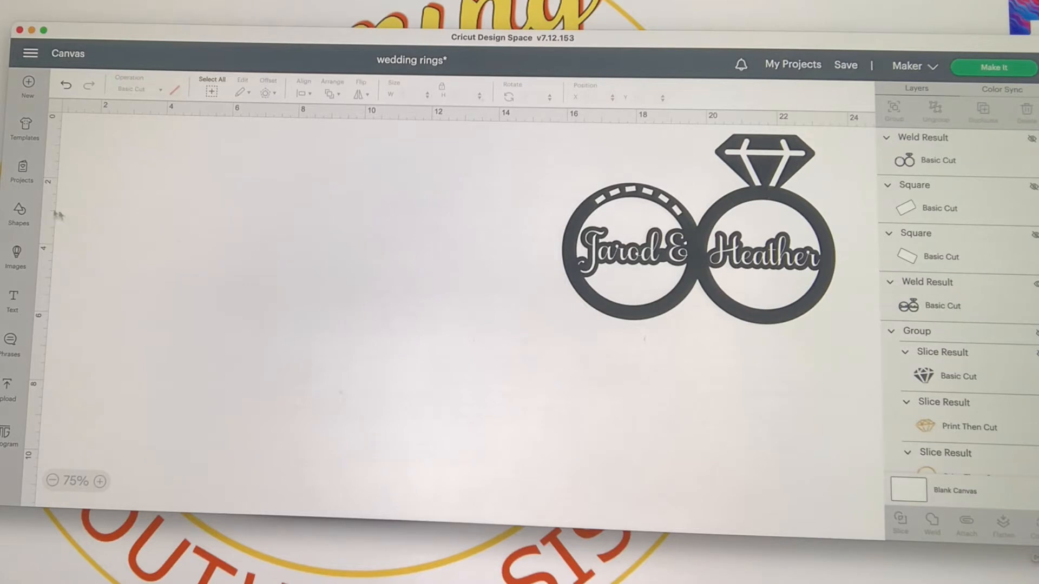
# Search the Cricut image library for "wedding ring".
pyautogui.click(13, 258)
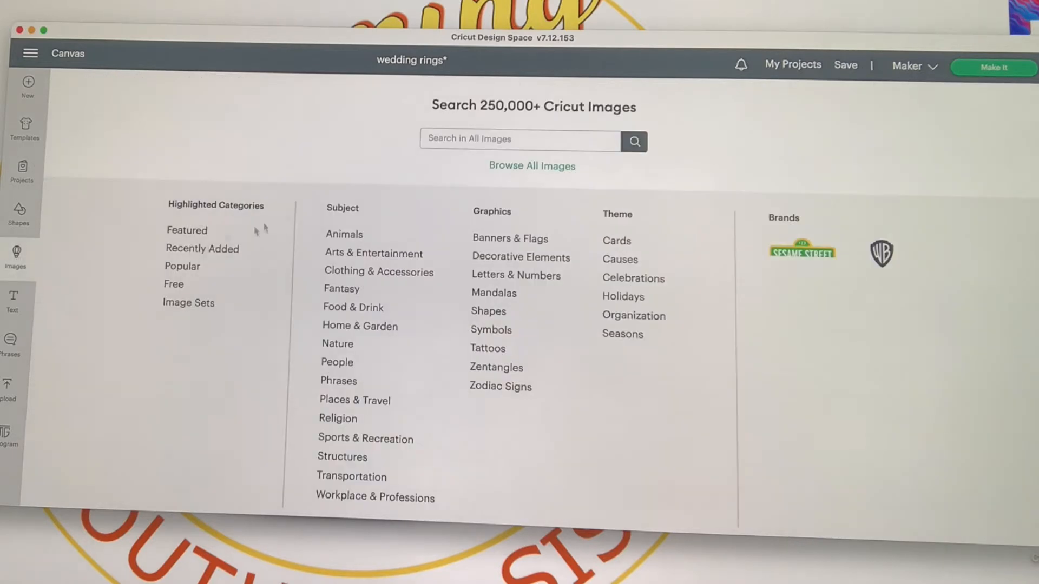
pyautogui.click(501, 140)
pyautogui.write('w')
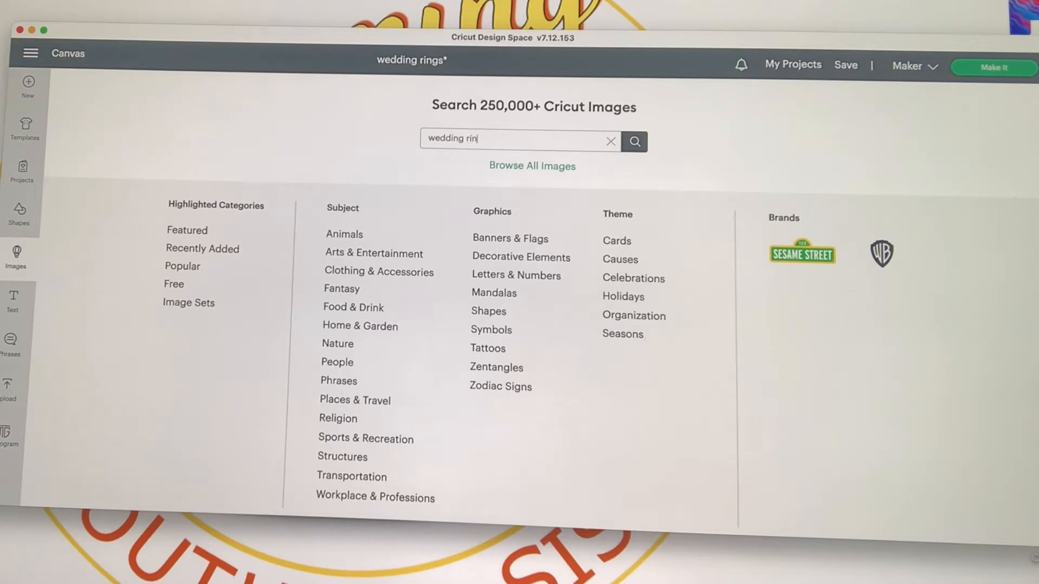
pyautogui.write('edding ring')
pyautogui.press('Return')
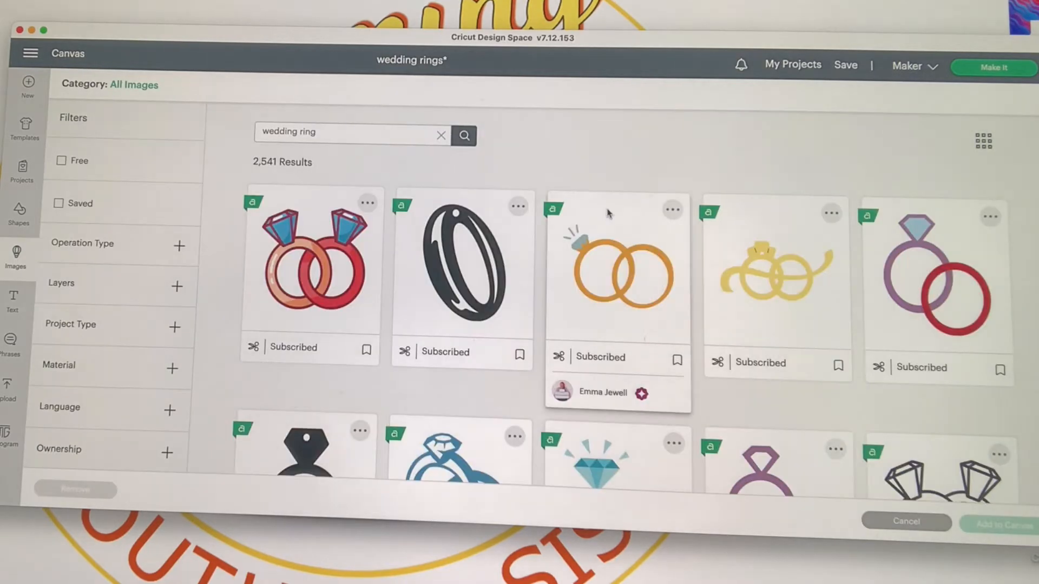
# Add the plain dark ring with the segmented solid diamond from the search results to the canvas.
pyautogui.scroll(-20, 693, 327)
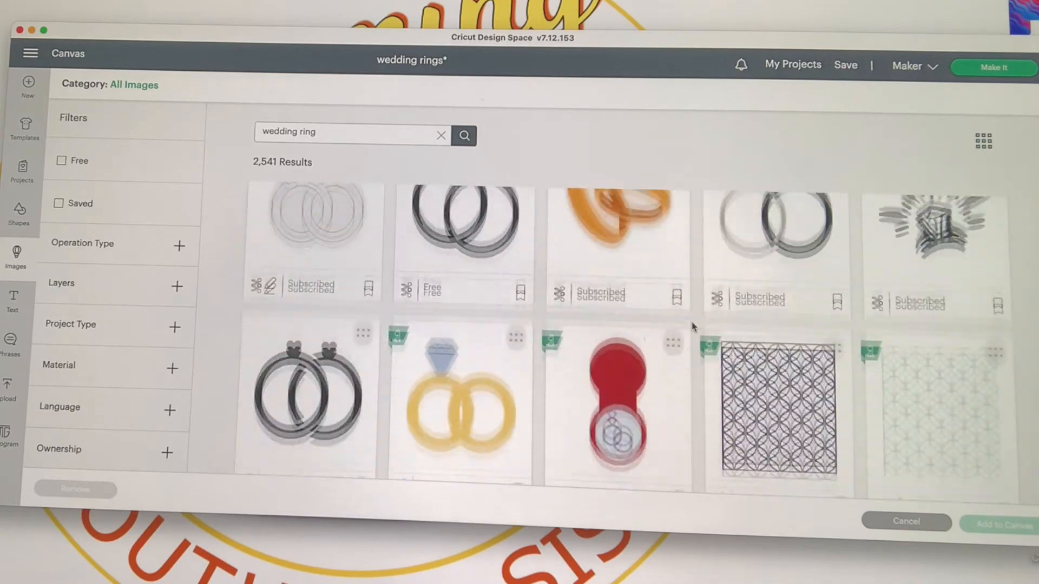
pyautogui.scroll(-20, 694, 326)
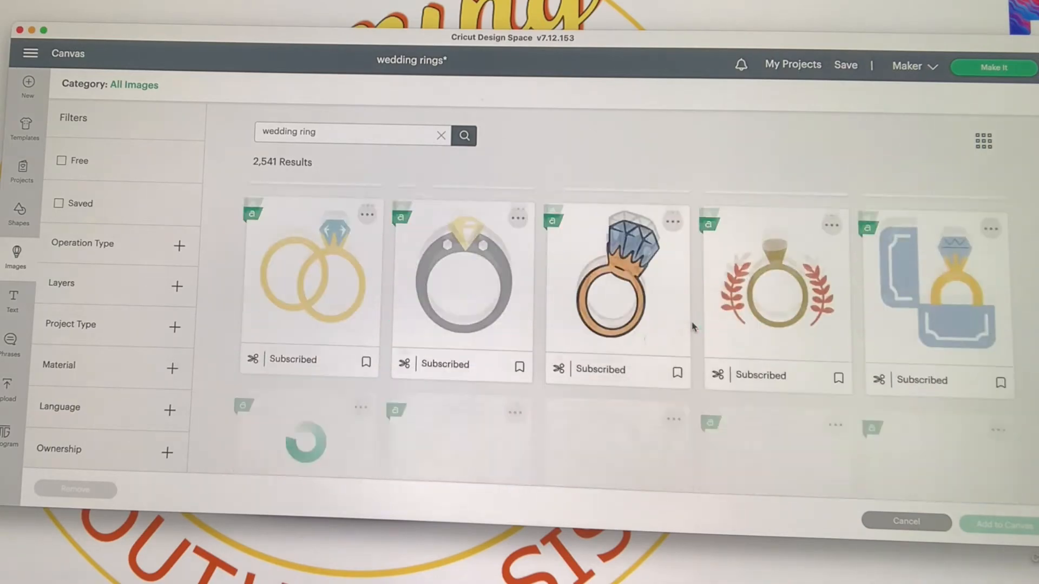
pyautogui.scroll(-15, 693, 326)
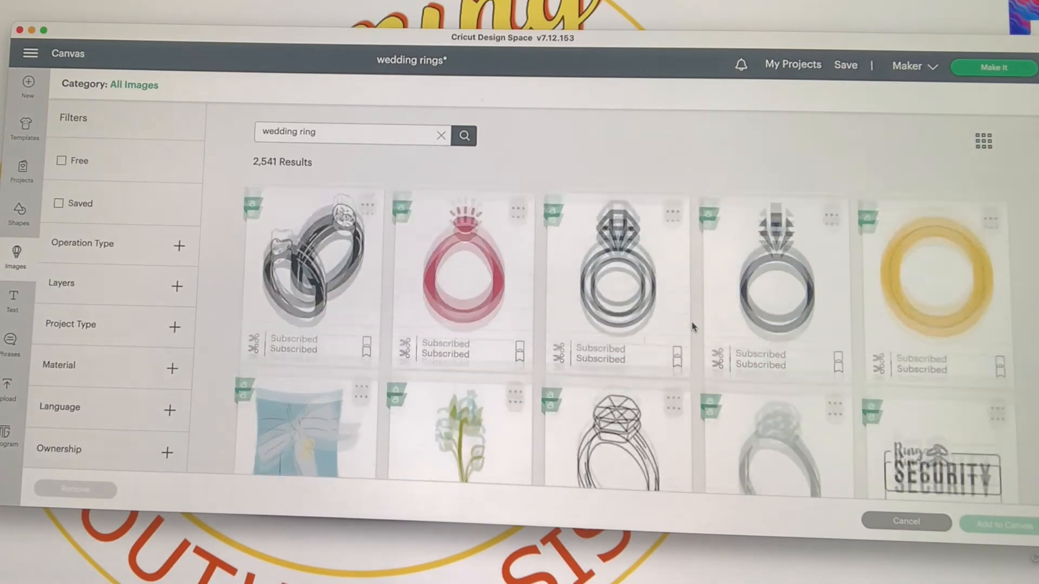
pyautogui.scroll(1, 693, 326)
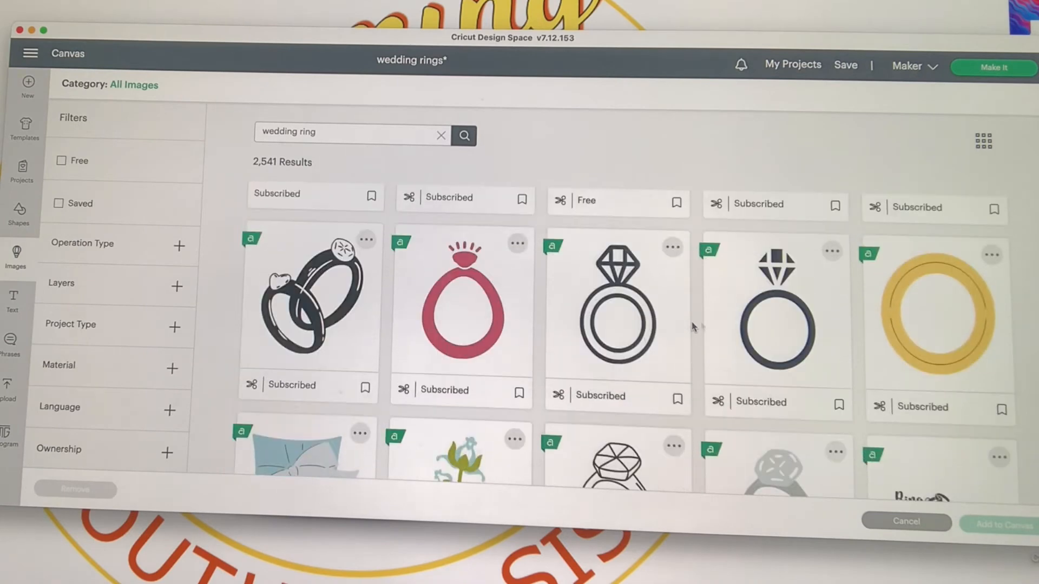
pyautogui.click(782, 339)
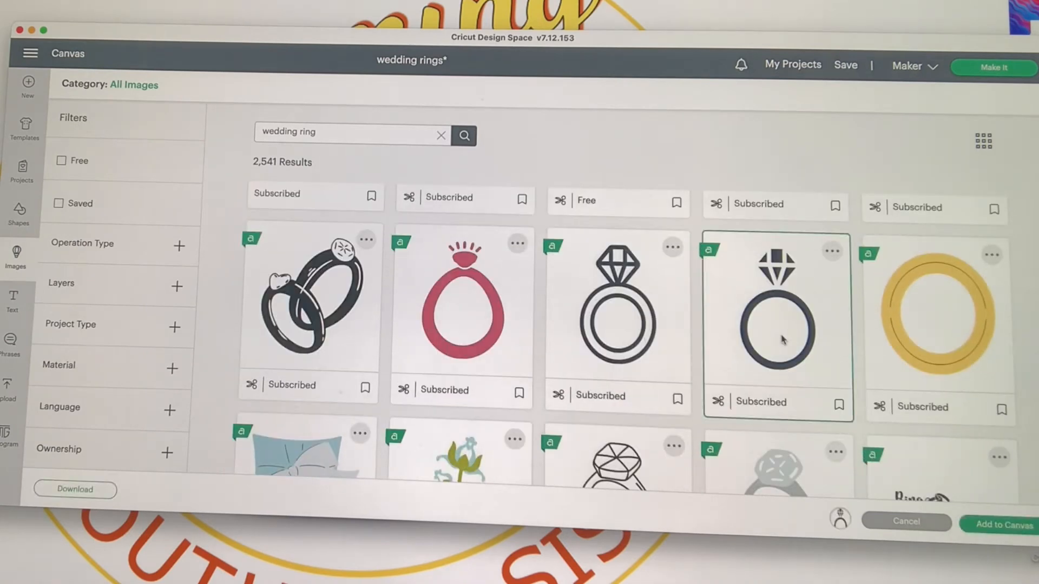
pyautogui.click(1005, 526)
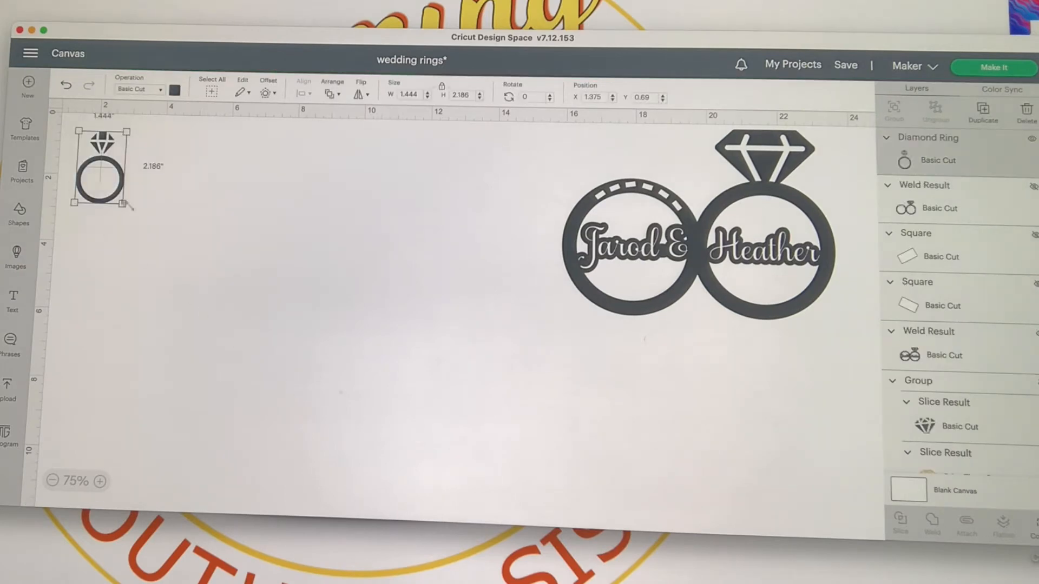
# Enlarge the new diamond ring to about 4.83 by 7.32 in and place it beside the finished design.
pyautogui.moveTo(124, 206); pyautogui.dragTo(226, 380)
pyautogui.moveTo(226, 291); pyautogui.dragTo(497, 324)
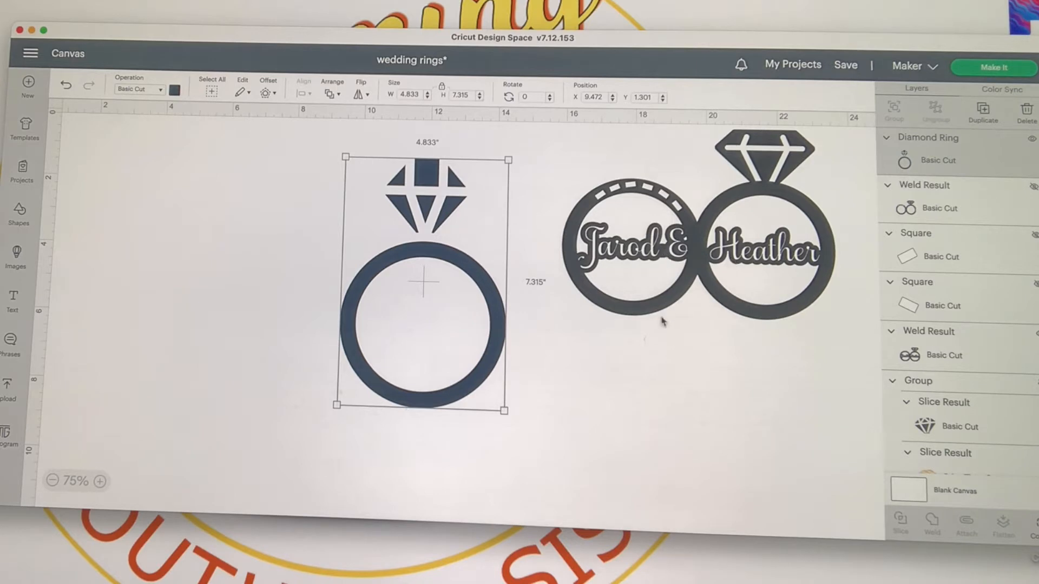
pyautogui.click(229, 299)
pyautogui.moveTo(399, 206); pyautogui.dragTo(411, 235)
pyautogui.click(224, 247)
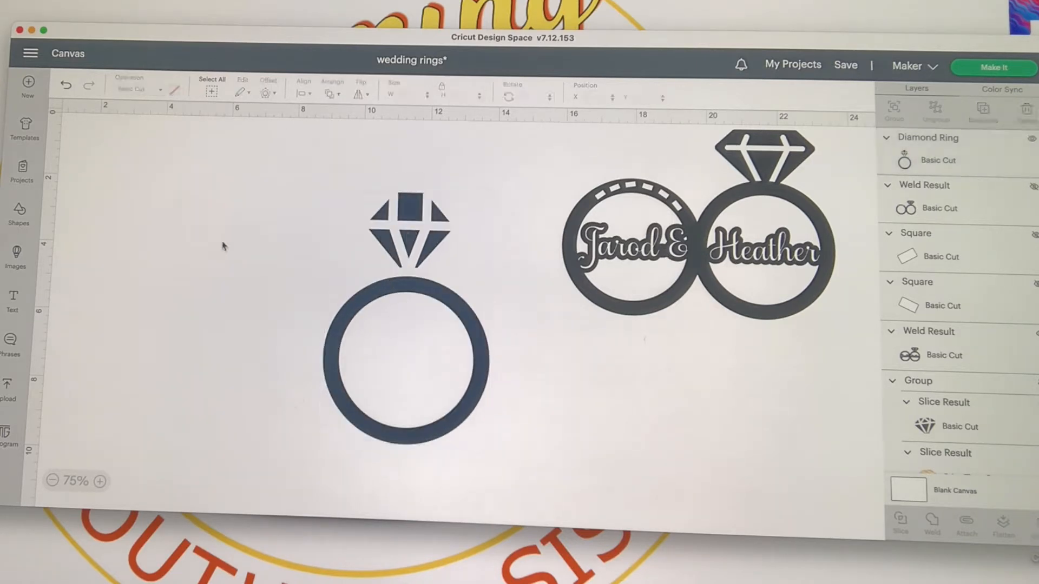
# Insert a square about 4.13 in wide and place it over the diamond, clear of the ring band.
pyautogui.click(16, 214)
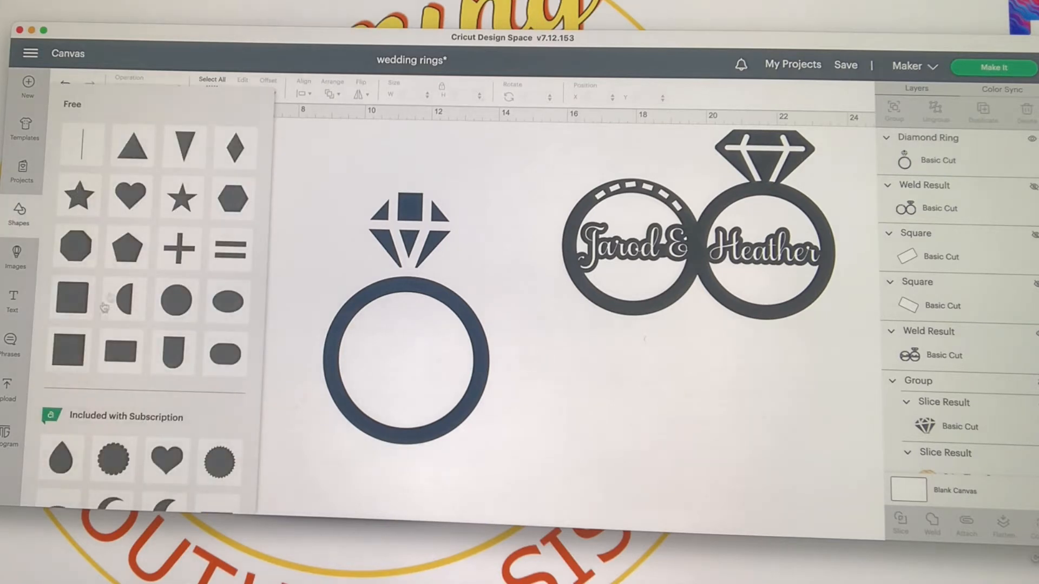
pyautogui.click(249, 244)
pyautogui.moveTo(135, 170); pyautogui.dragTo(369, 165)
pyautogui.moveTo(401, 211); pyautogui.dragTo(471, 285)
pyautogui.moveTo(424, 232); pyautogui.dragTo(417, 209)
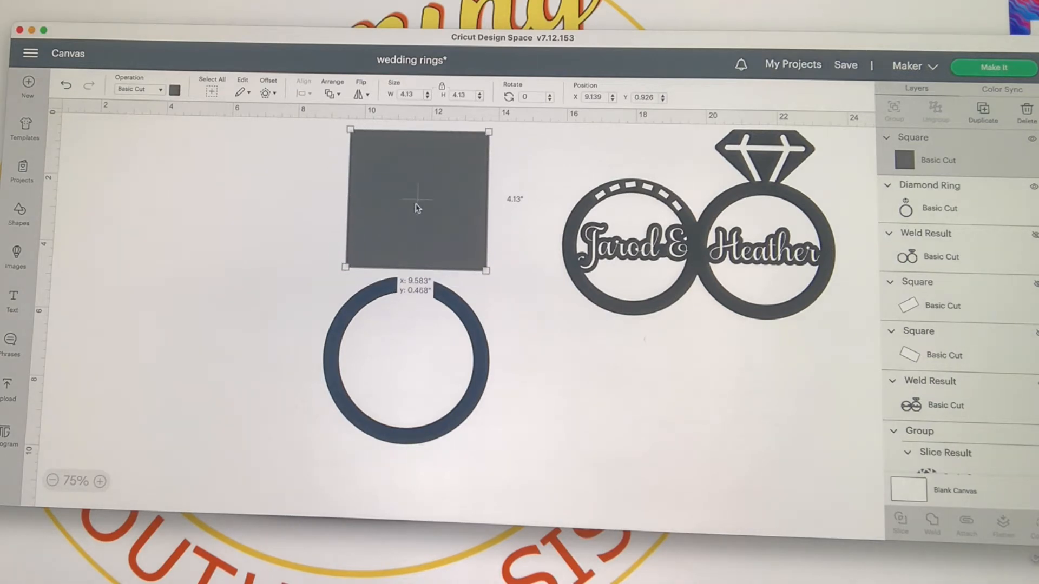
# Slice the diamond ring with the square to separate the diamond from the band.
pyautogui.click(244, 226)
pyautogui.moveTo(242, 173); pyautogui.dragTo(461, 418)
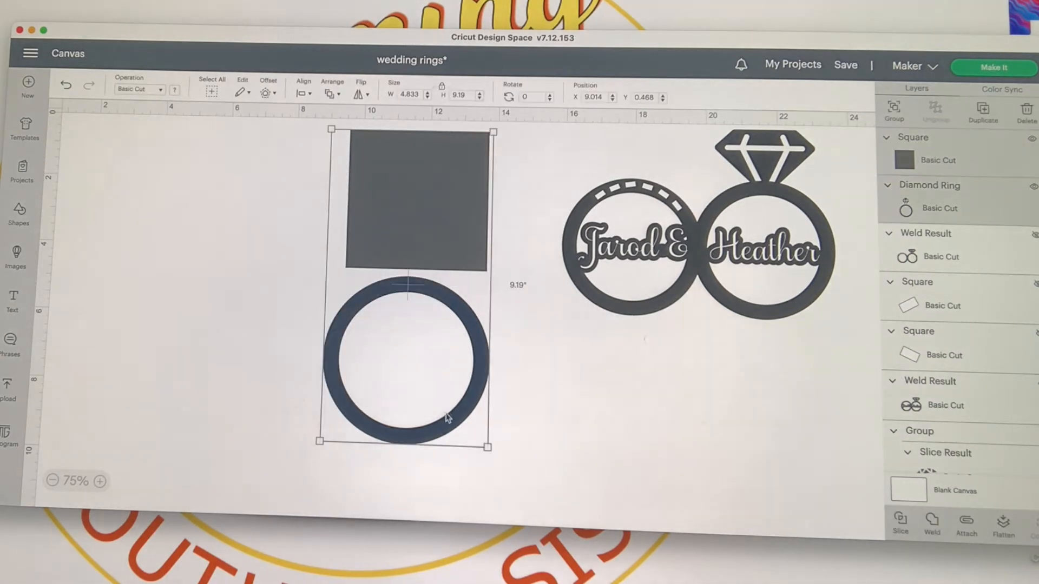
pyautogui.click(901, 521)
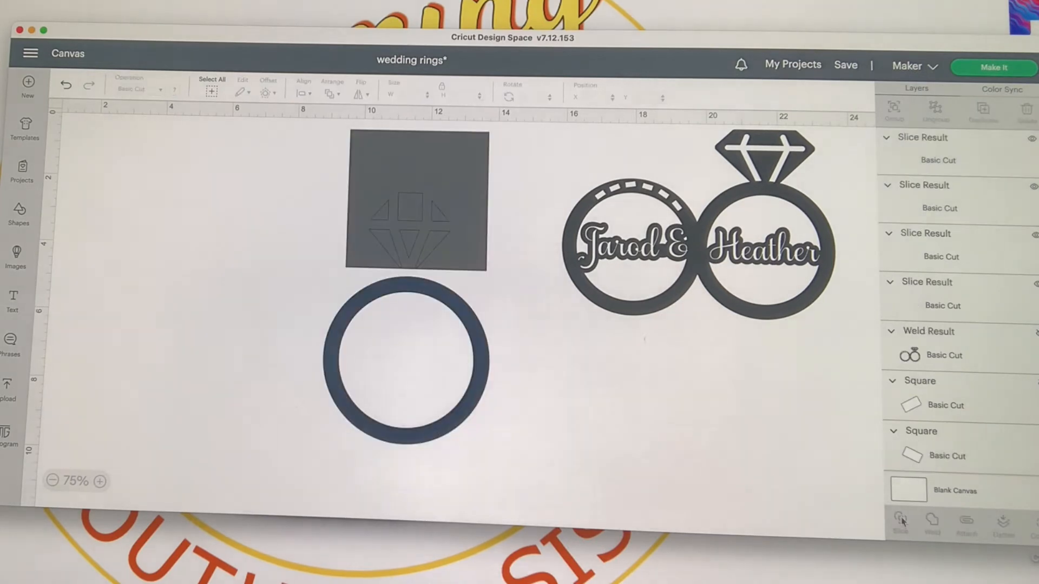
# Delete the leftover square and the extra diamond slice, and move the remaining diamond up away from the band.
pyautogui.moveTo(417, 226); pyautogui.dragTo(190, 296)
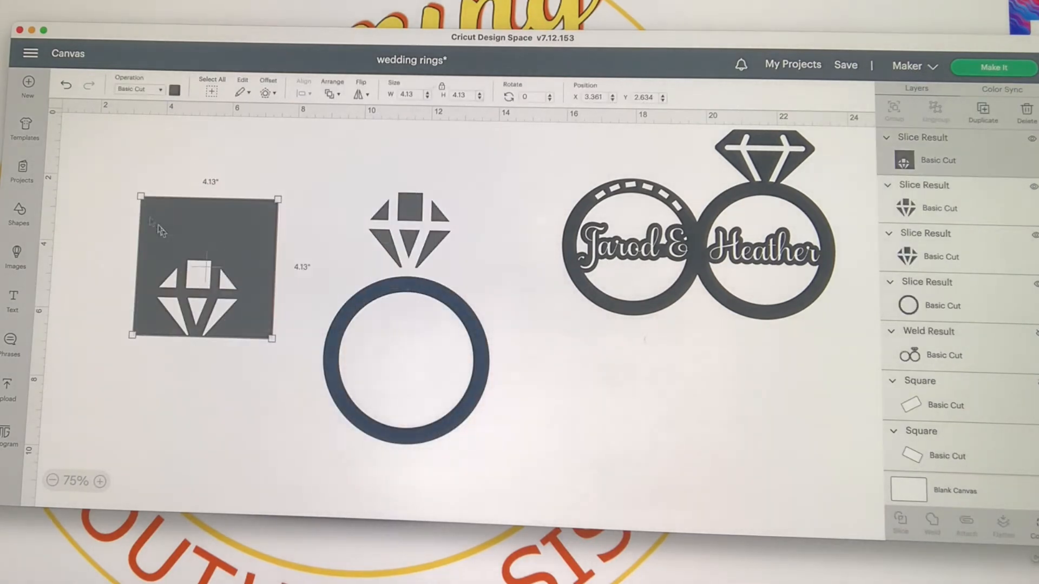
pyautogui.press('Delete')
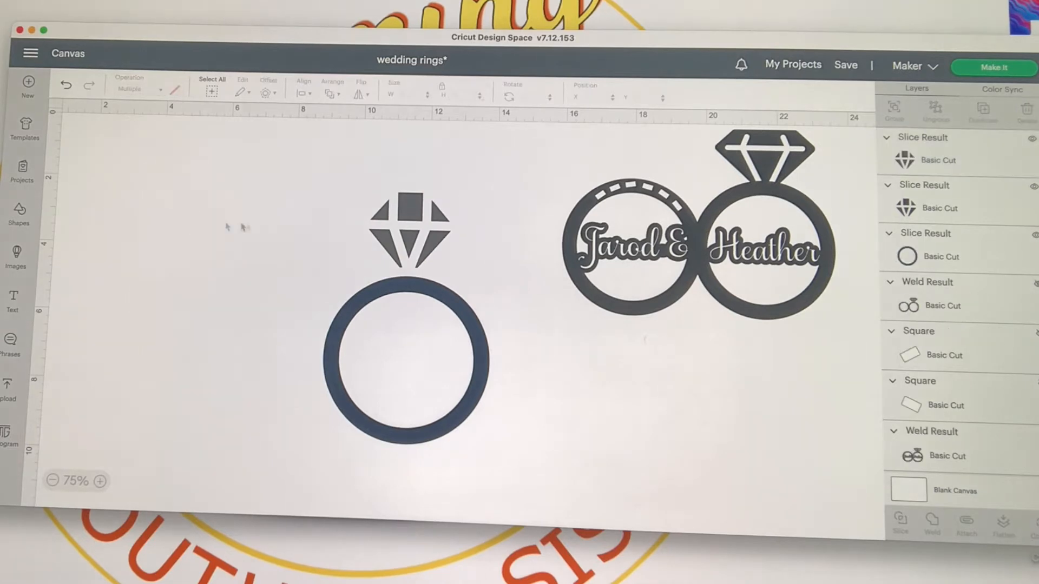
pyautogui.click(402, 240)
pyautogui.moveTo(402, 240); pyautogui.dragTo(472, 196)
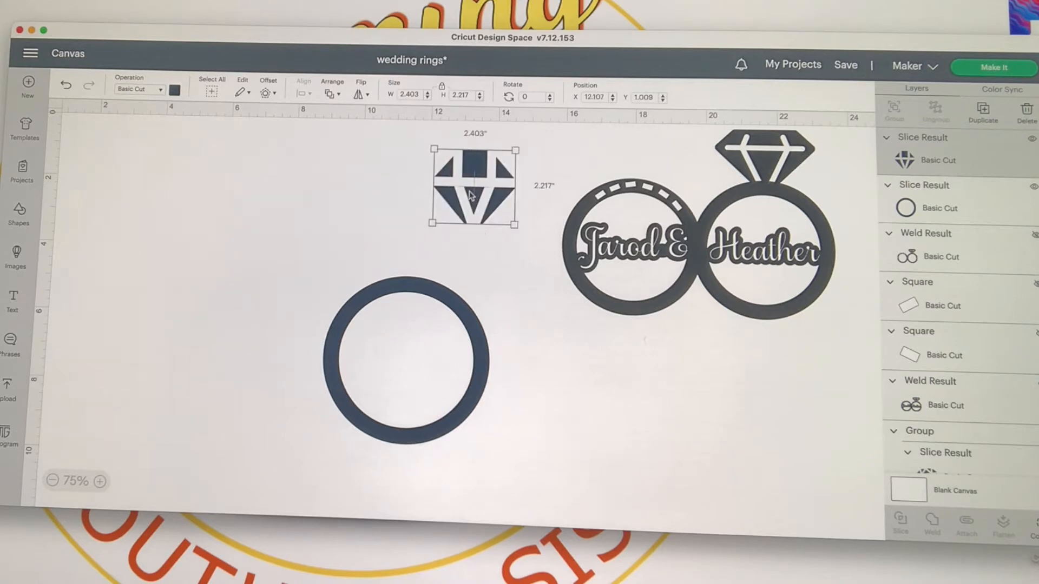
# Duplicate the ring band and arrange the two bands side by side below the diamond.
pyautogui.click(404, 295)
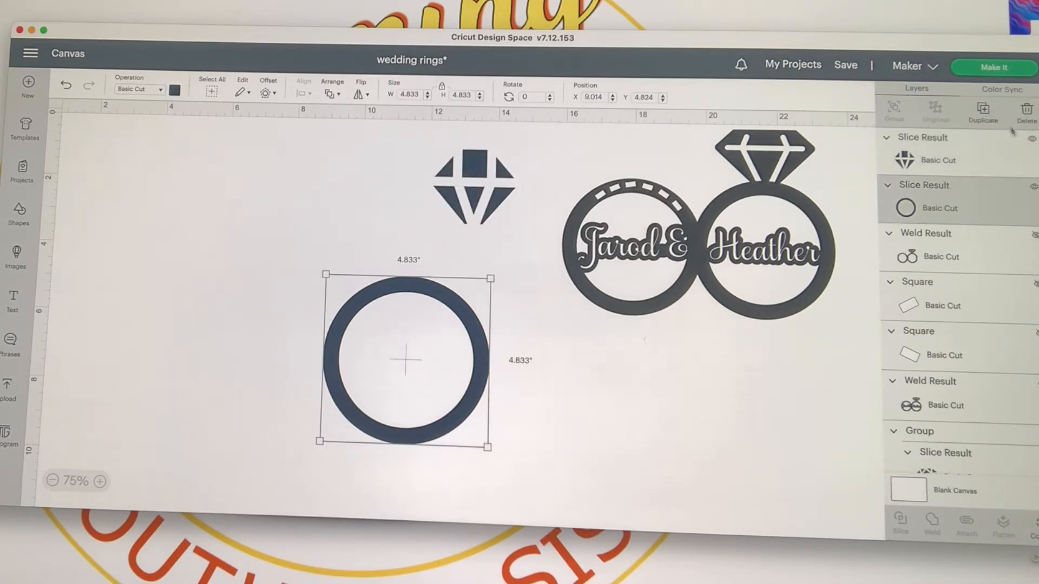
pyautogui.click(985, 117)
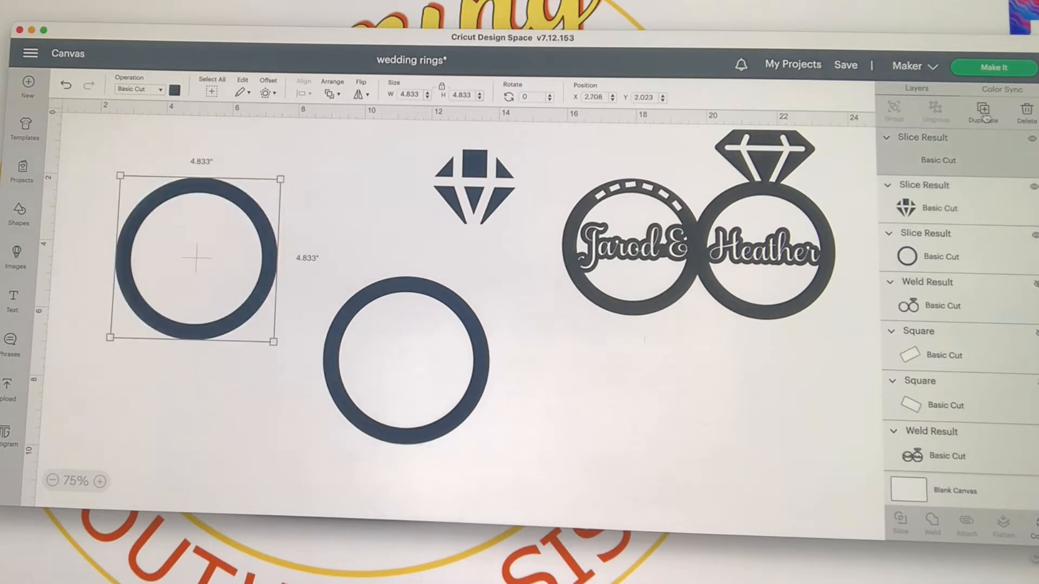
pyautogui.moveTo(241, 336); pyautogui.dragTo(241, 404)
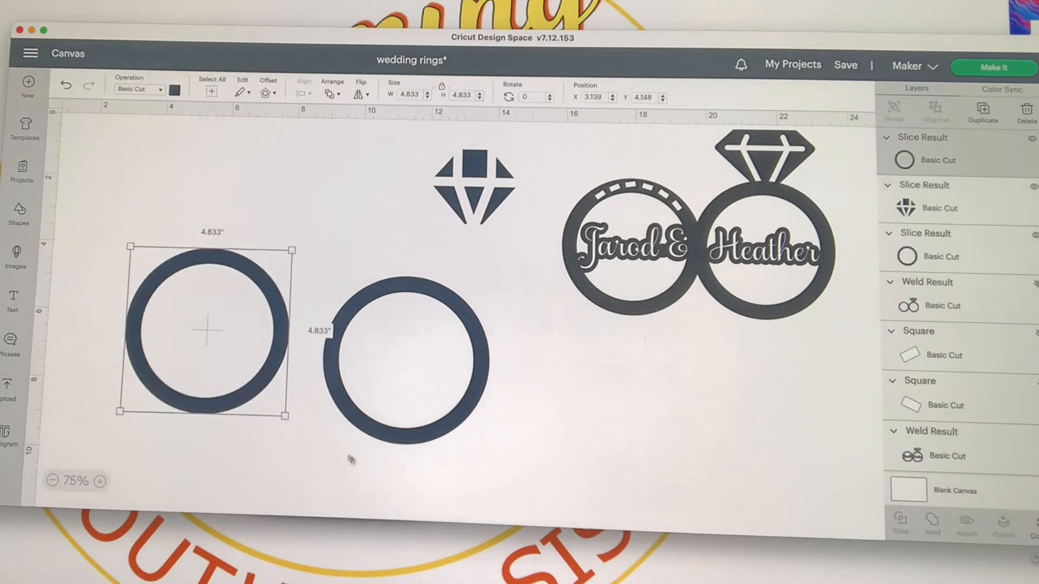
pyautogui.moveTo(411, 438); pyautogui.dragTo(417, 437)
pyautogui.moveTo(417, 438); pyautogui.dragTo(489, 438)
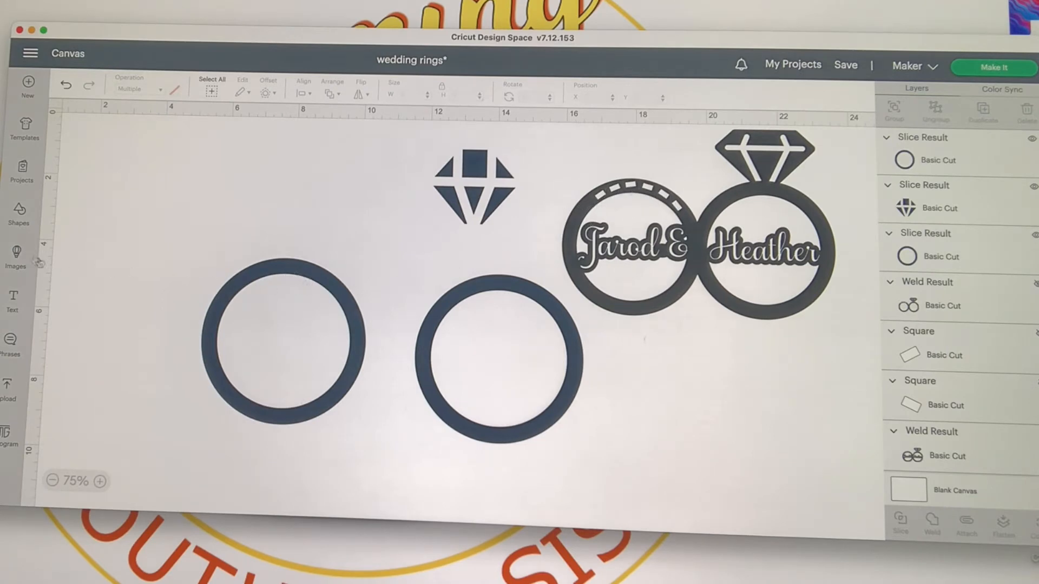
# Insert a small rectangle about 0.65 by 0.43 in above the left band and color it white.
pyautogui.click(19, 224)
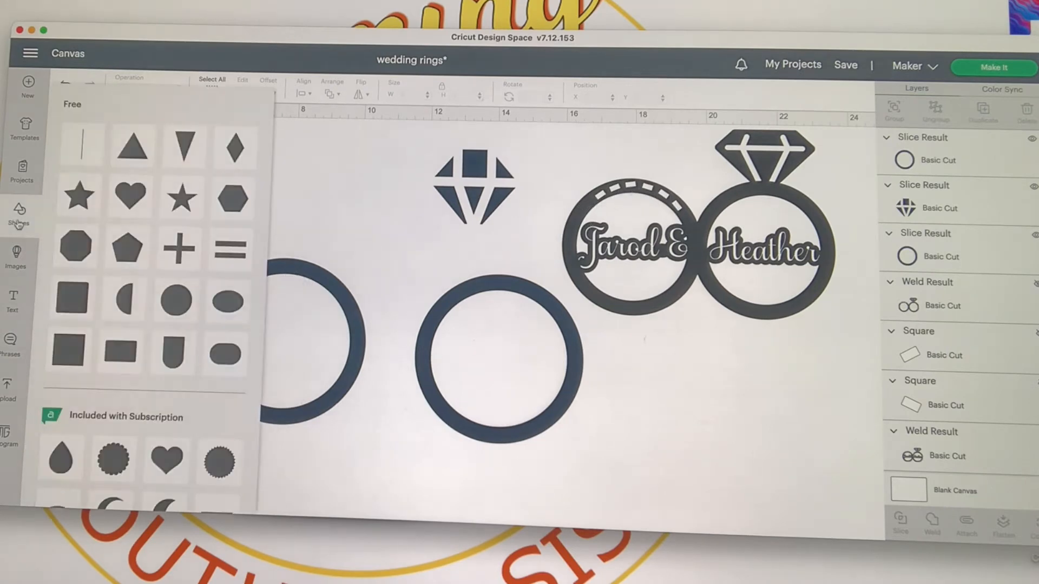
pyautogui.click(130, 352)
pyautogui.moveTo(153, 279); pyautogui.dragTo(178, 217)
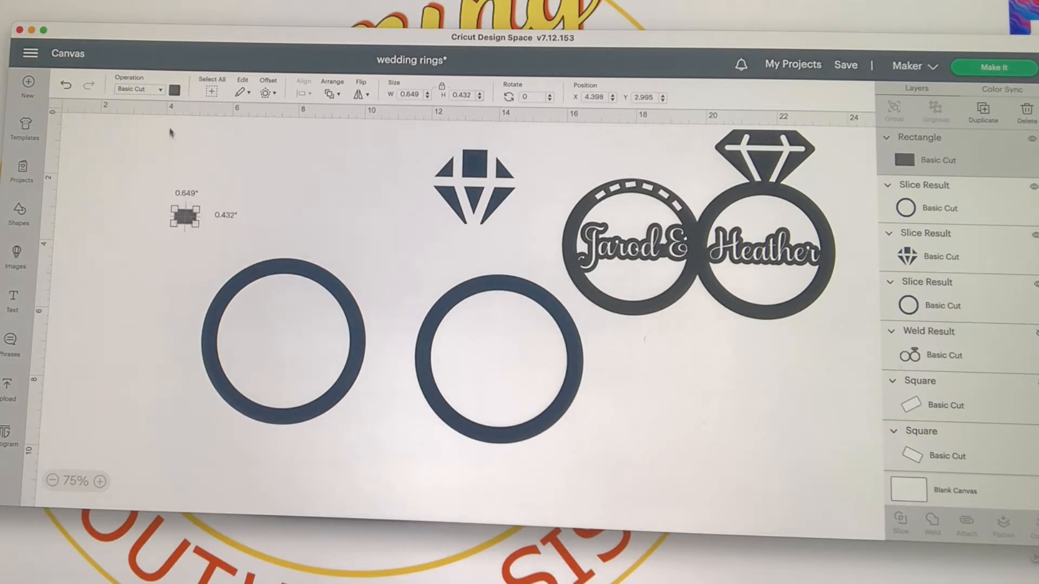
pyautogui.click(174, 89)
pyautogui.click(185, 141)
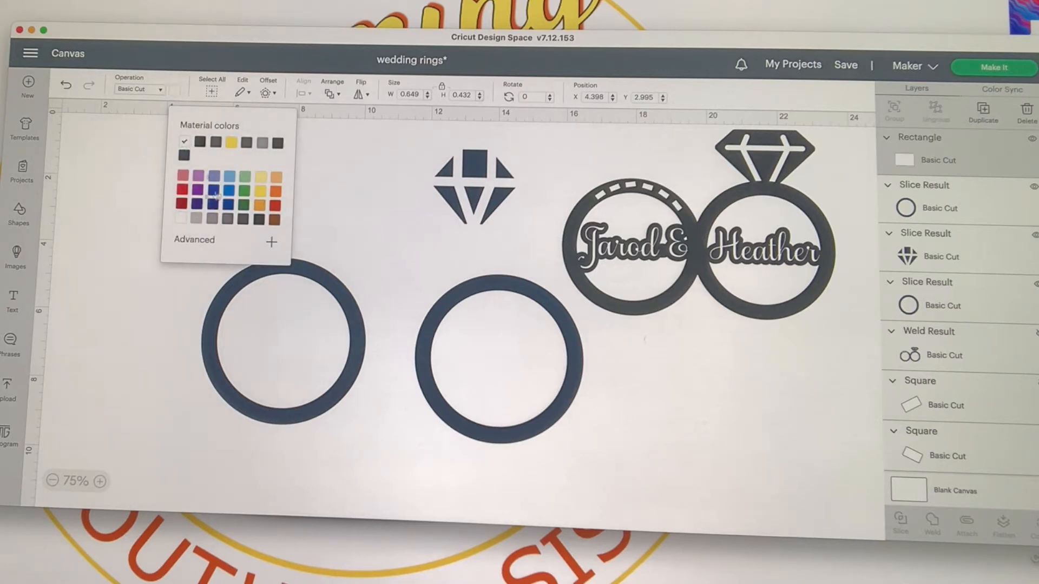
pyautogui.click(204, 204)
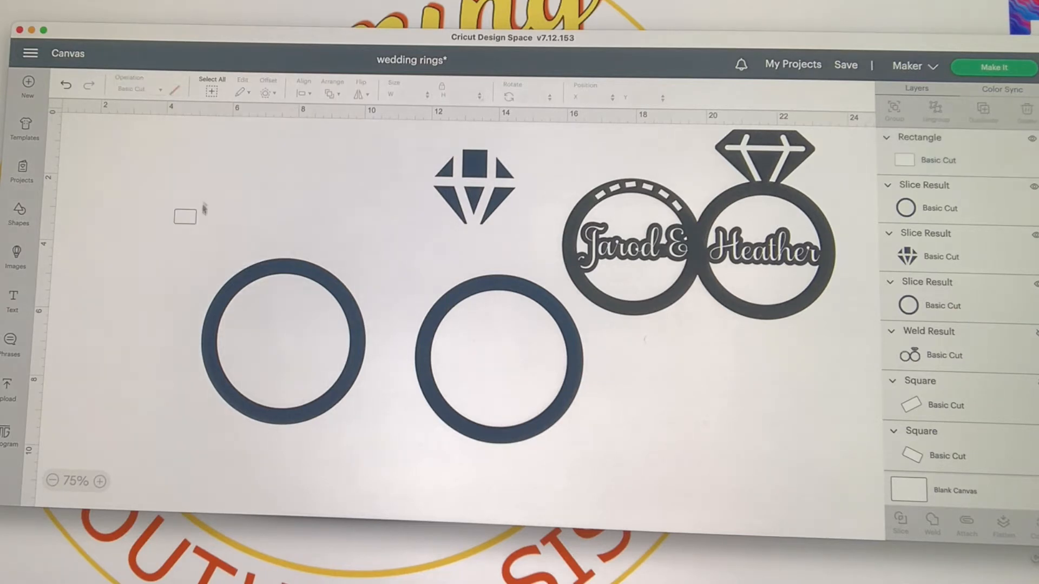
# Place the white rectangle on the top of the left band and shrink it to about 0.50 by 0.33 in.
pyautogui.moveTo(185, 226); pyautogui.dragTo(286, 265)
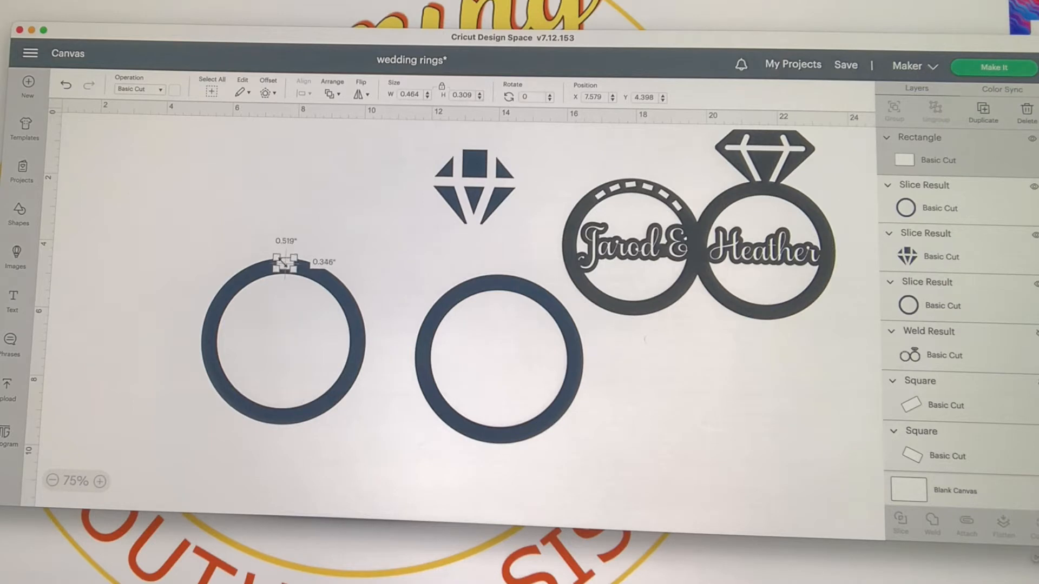
pyautogui.click(249, 281)
pyautogui.moveTo(250, 281); pyautogui.dragTo(248, 279)
pyautogui.click(118, 247)
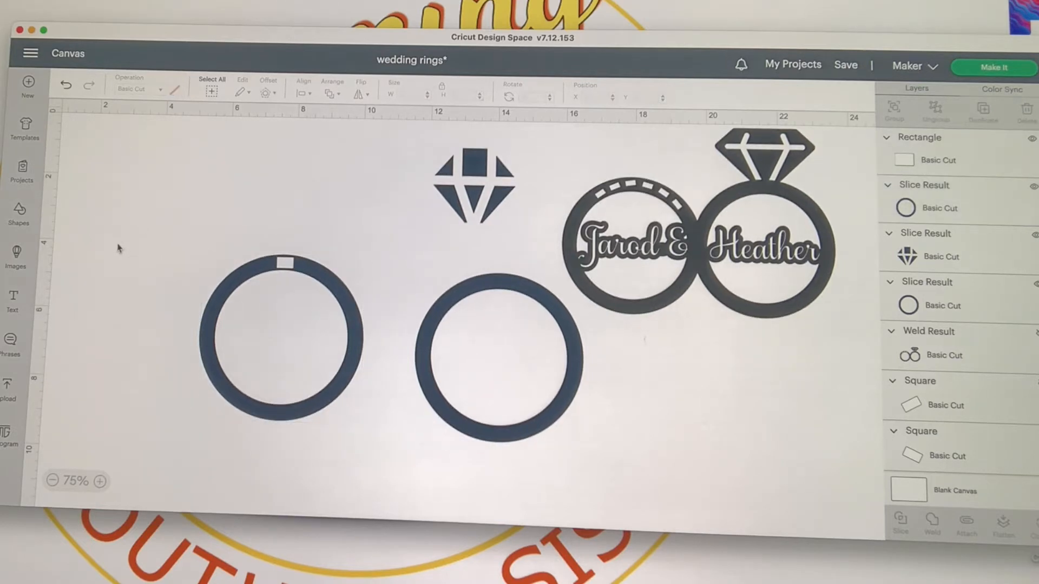
# Center the white rectangle horizontally with the left band.
pyautogui.moveTo(223, 202); pyautogui.dragTo(344, 361)
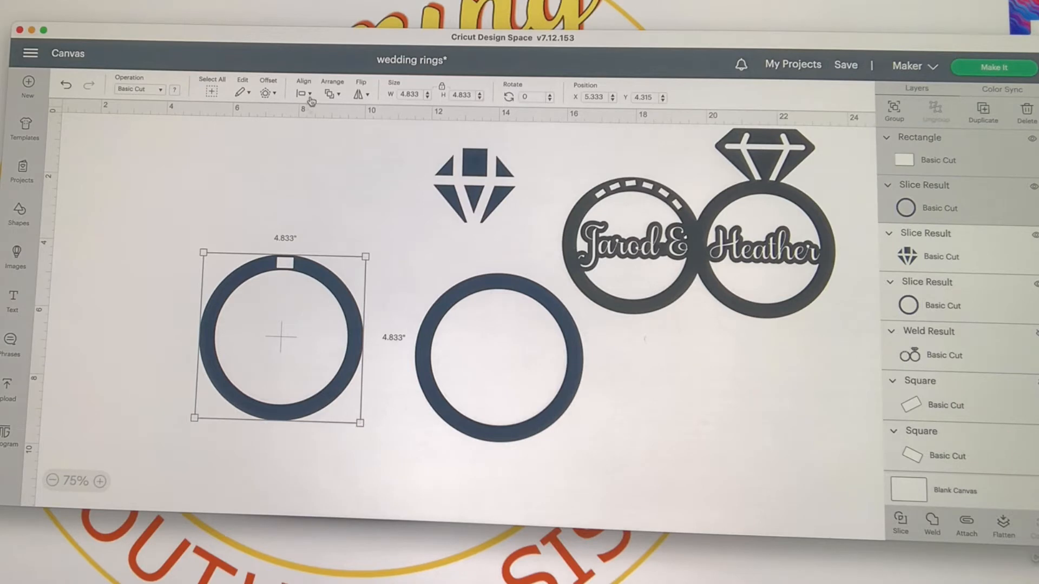
pyautogui.click(310, 96)
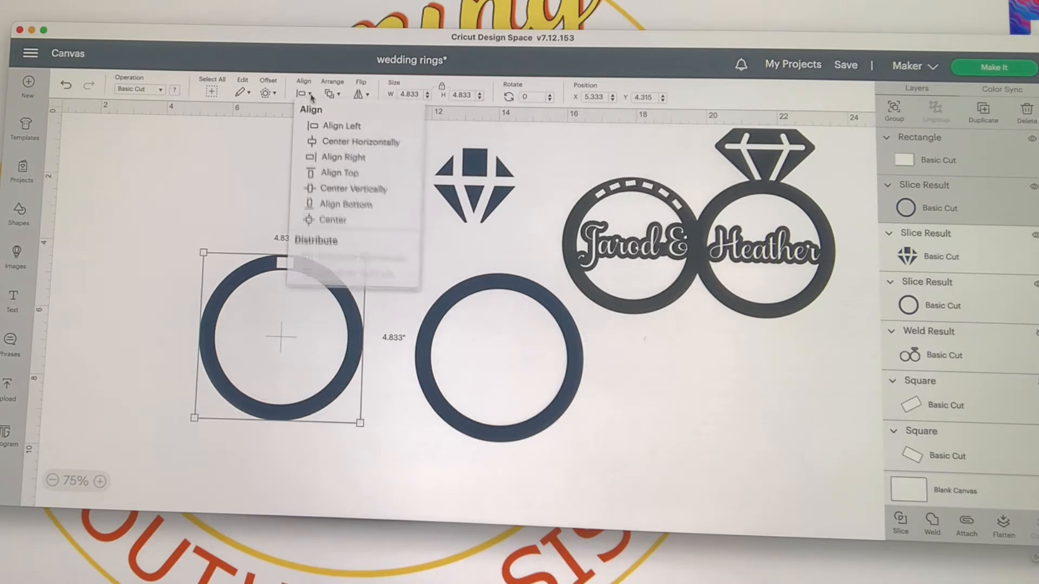
pyautogui.click(340, 144)
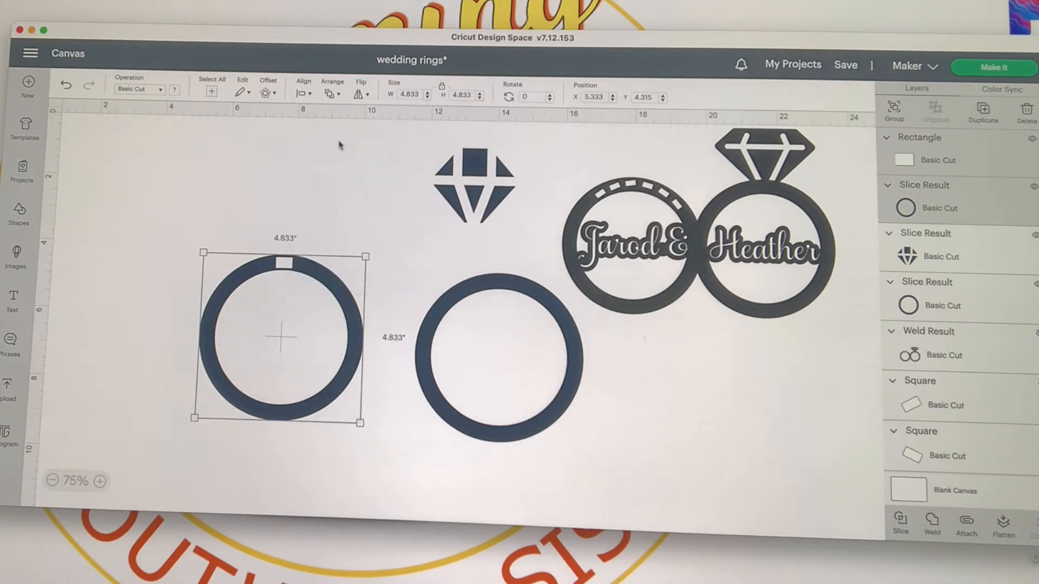
pyautogui.click(67, 177)
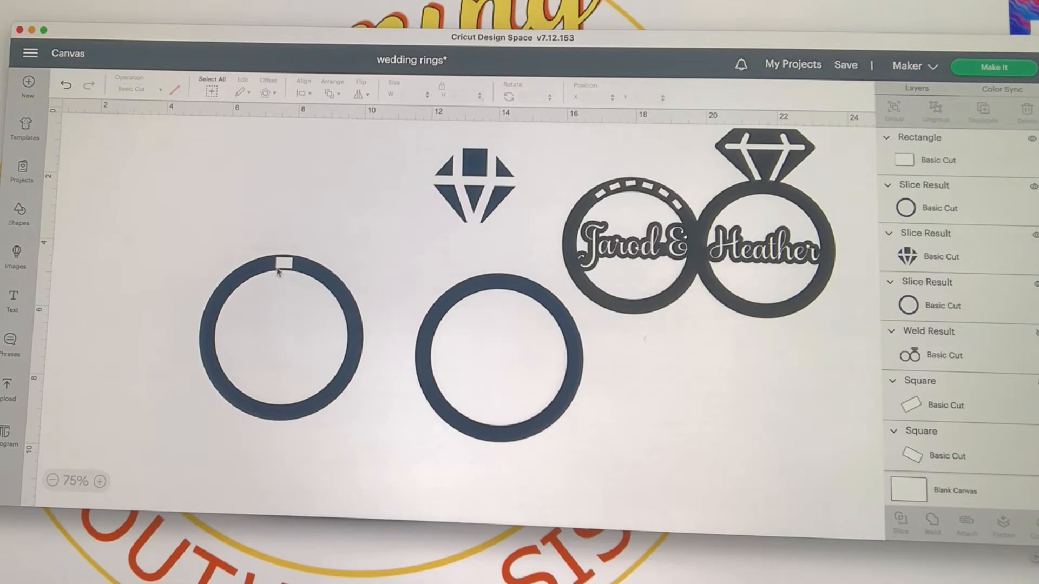
# Slice the rectangle out of the left band and pull both cut pieces away from it.
pyautogui.moveTo(193, 194); pyautogui.dragTo(338, 362)
pyautogui.click(903, 522)
pyautogui.click(285, 264)
pyautogui.moveTo(286, 267); pyautogui.dragTo(148, 216)
pyautogui.moveTo(282, 265); pyautogui.dragTo(191, 175)
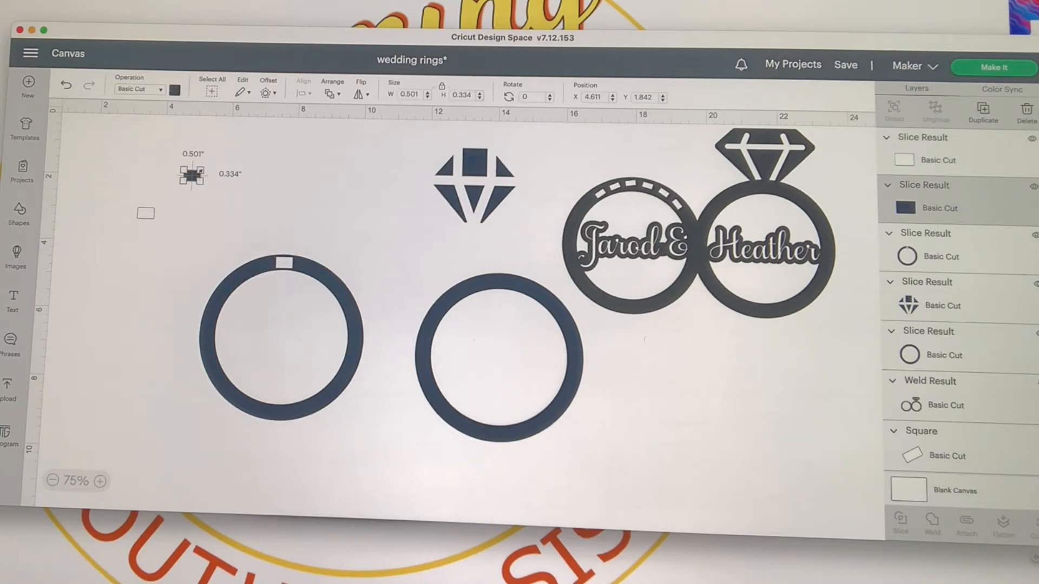
# Delete the dark cut piece and place the white rectangle, rotated about 16°, on the left band just right of its cutout.
pyautogui.press('Delete')
pyautogui.click(285, 264)
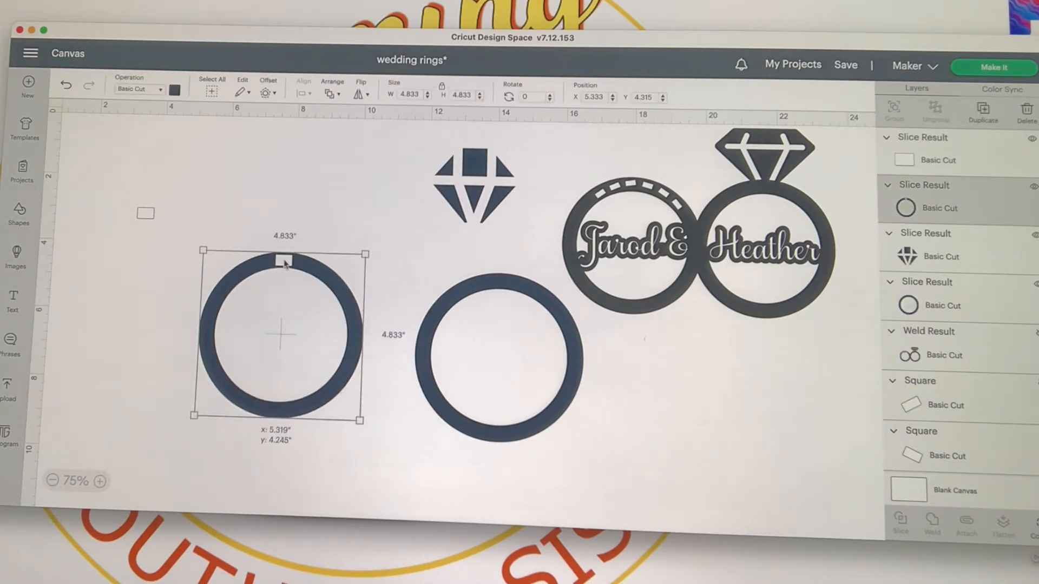
pyautogui.moveTo(145, 213); pyautogui.dragTo(308, 265)
pyautogui.click(184, 221)
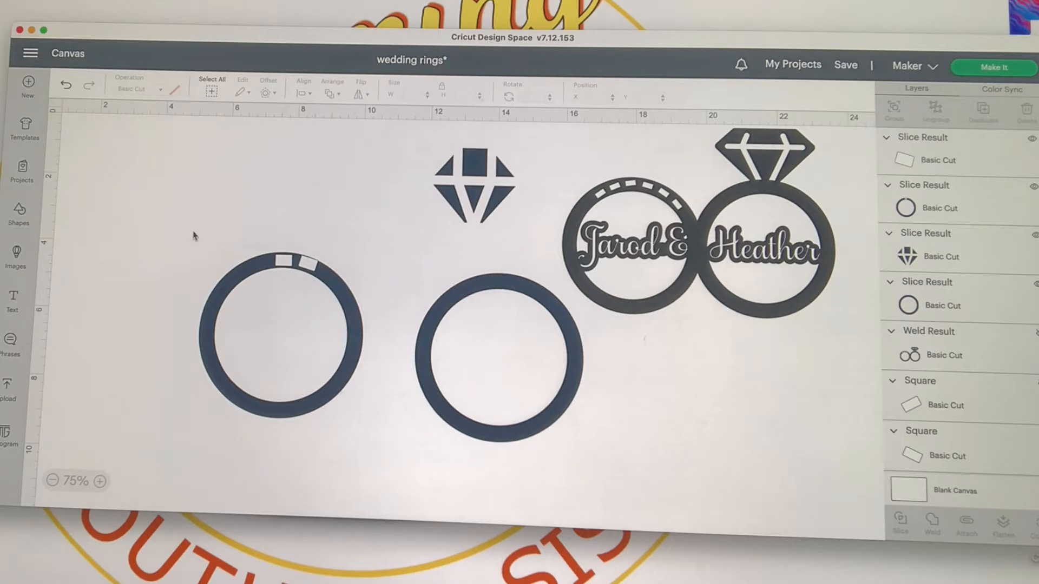
# Nudge the left band up to about Y 4.20 in so the tilted white rectangle sits within its rim.
pyautogui.click(309, 267)
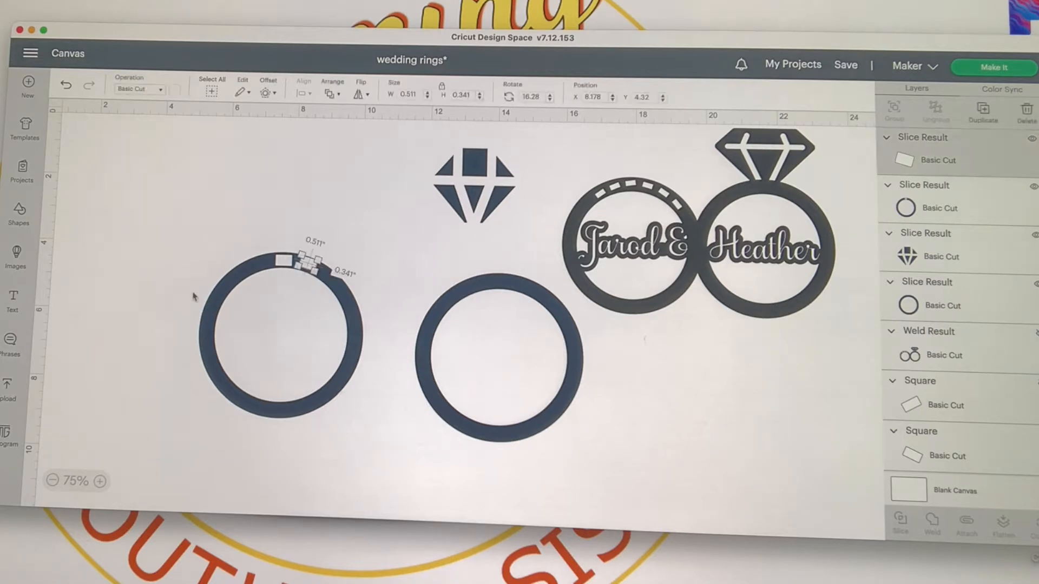
pyautogui.click(212, 304)
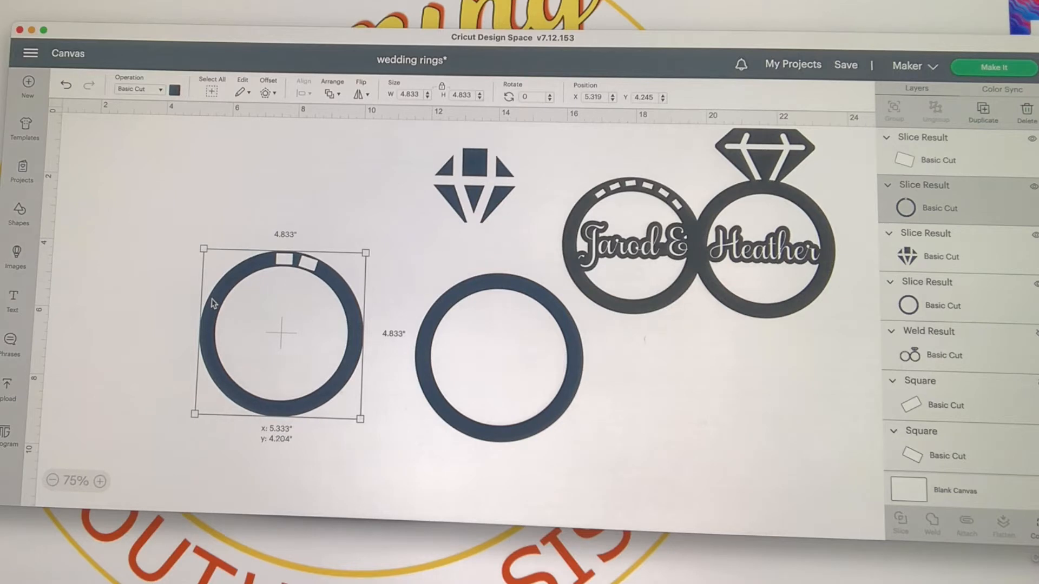
pyautogui.moveTo(212, 303); pyautogui.dragTo(212, 304)
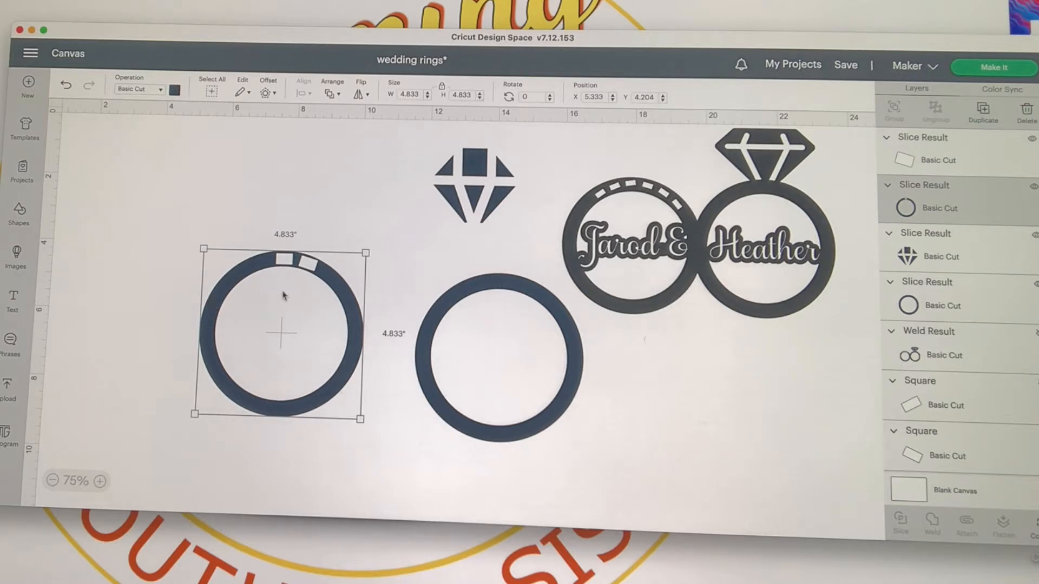
pyautogui.click(309, 266)
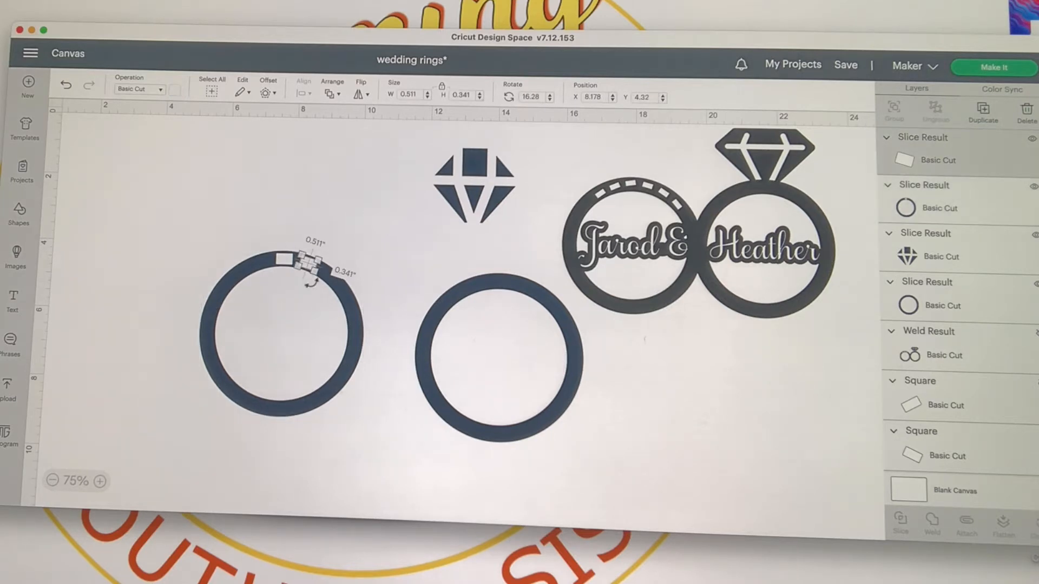
pyautogui.click(187, 274)
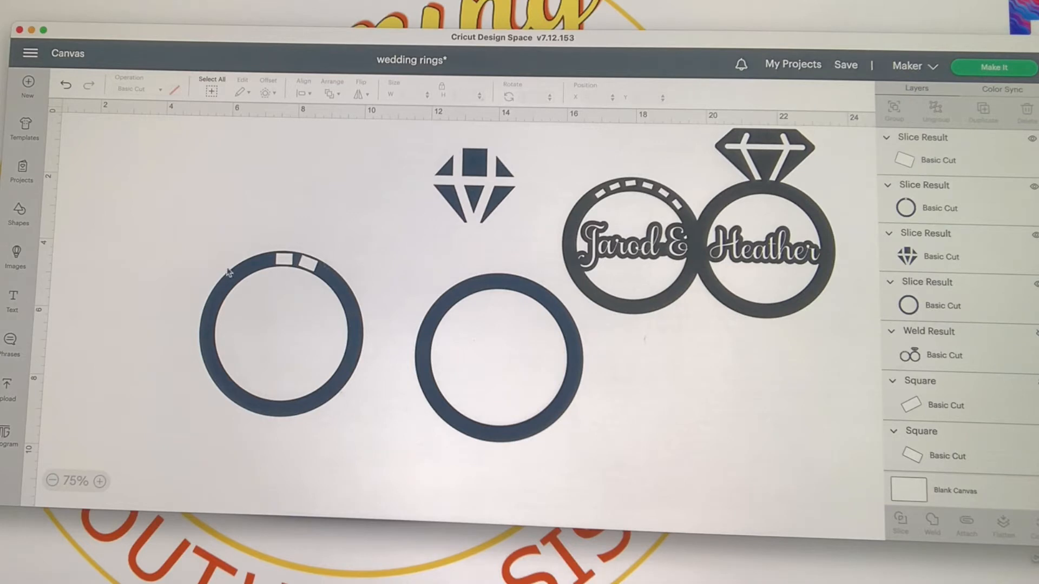
# Slice the tilted rectangle out of the left band, move the white rectangle aside and delete the dark cut piece.
pyautogui.moveTo(262, 194); pyautogui.dragTo(343, 382)
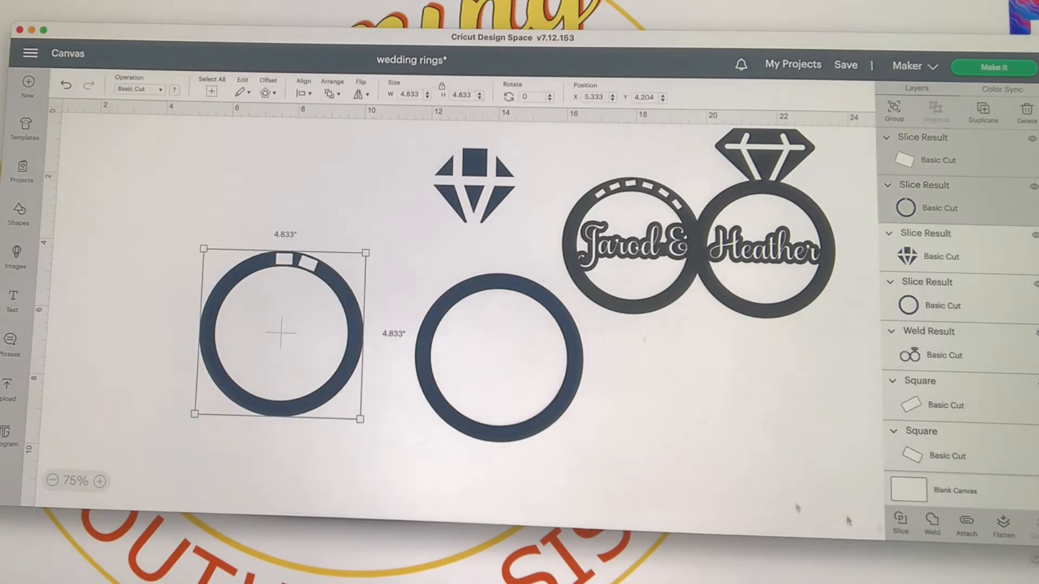
pyautogui.click(901, 526)
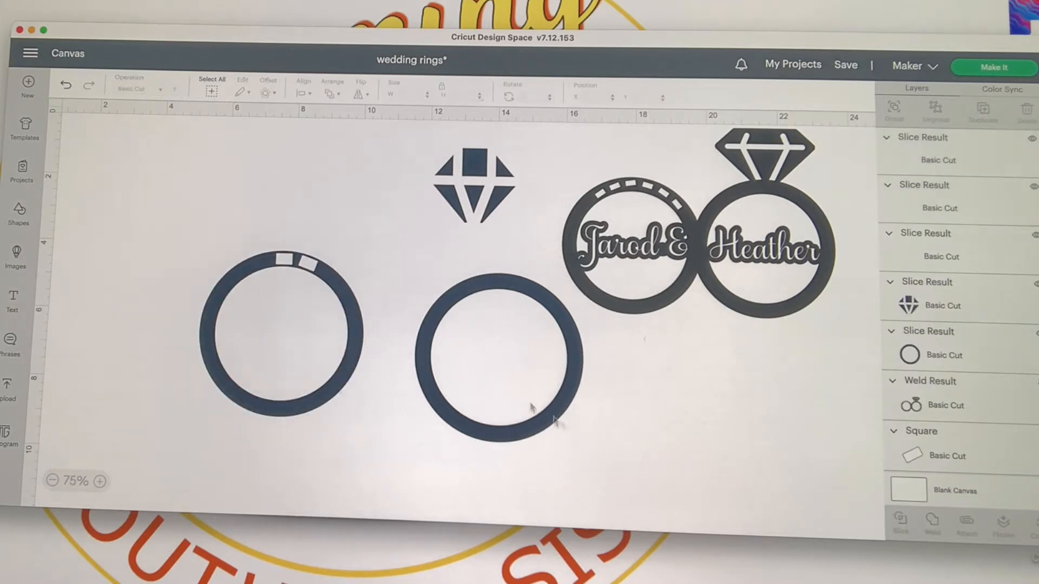
pyautogui.moveTo(306, 268); pyautogui.dragTo(149, 201)
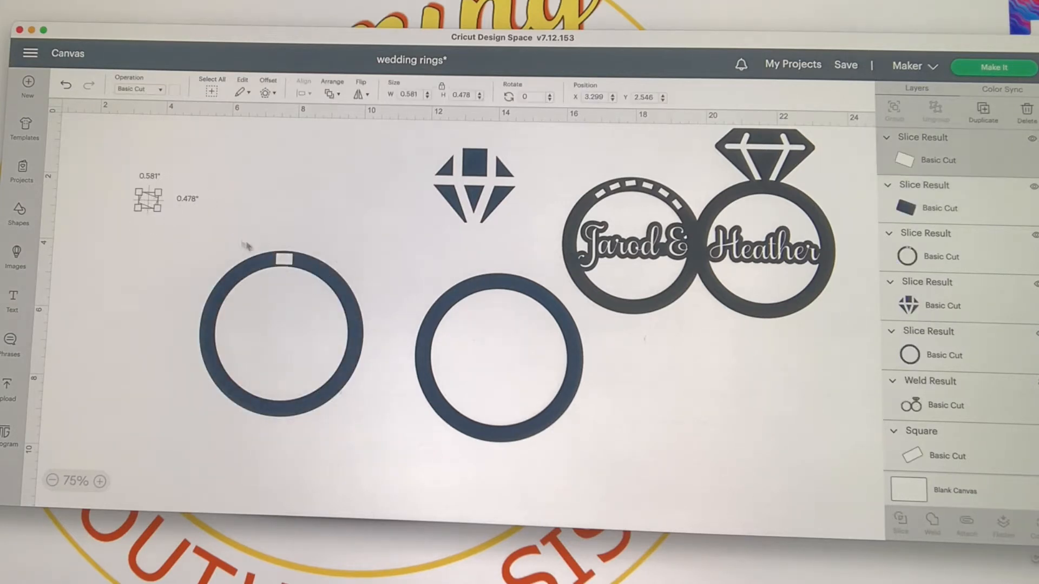
pyautogui.moveTo(308, 265); pyautogui.dragTo(243, 156)
pyautogui.press('Delete')
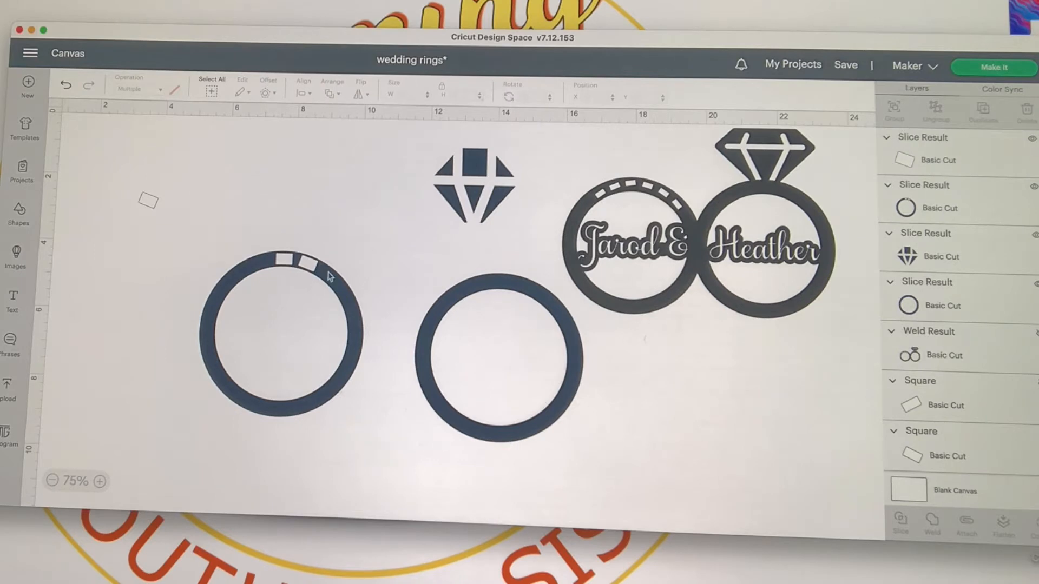
# Shift the left band slightly left and place the white rectangle, rotated to about 319°, on its rim left of the first cutout.
pyautogui.moveTo(307, 266); pyautogui.dragTo(296, 264)
pyautogui.moveTo(147, 207); pyautogui.dragTo(176, 237)
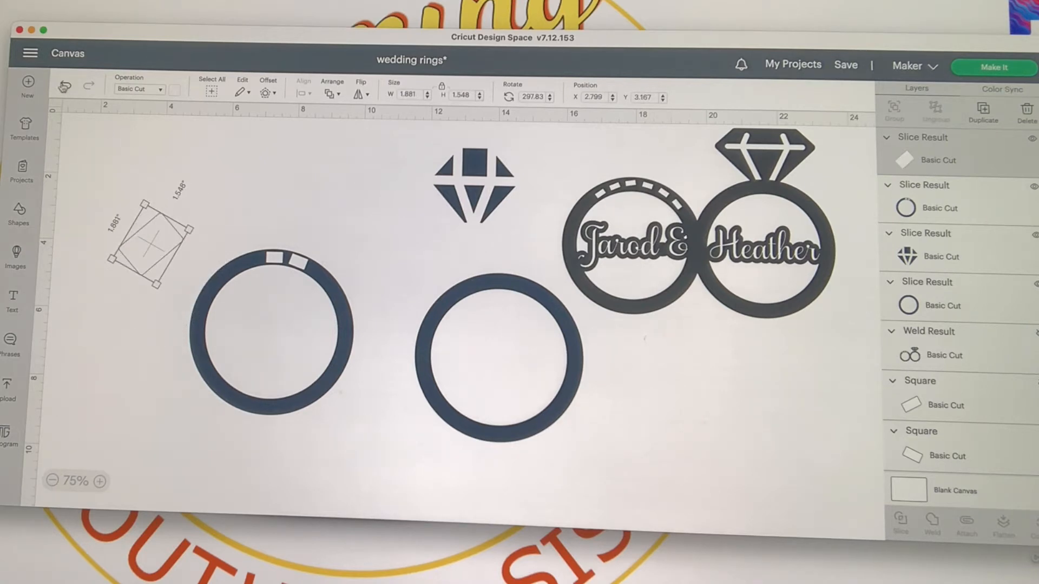
pyautogui.click(64, 87)
pyautogui.moveTo(146, 218); pyautogui.dragTo(246, 266)
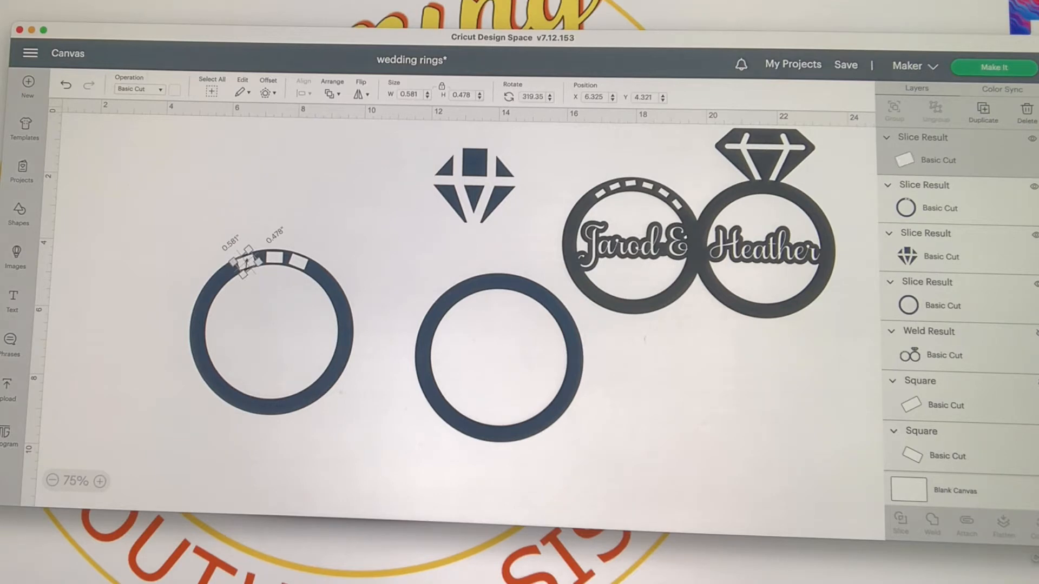
pyautogui.click(265, 290)
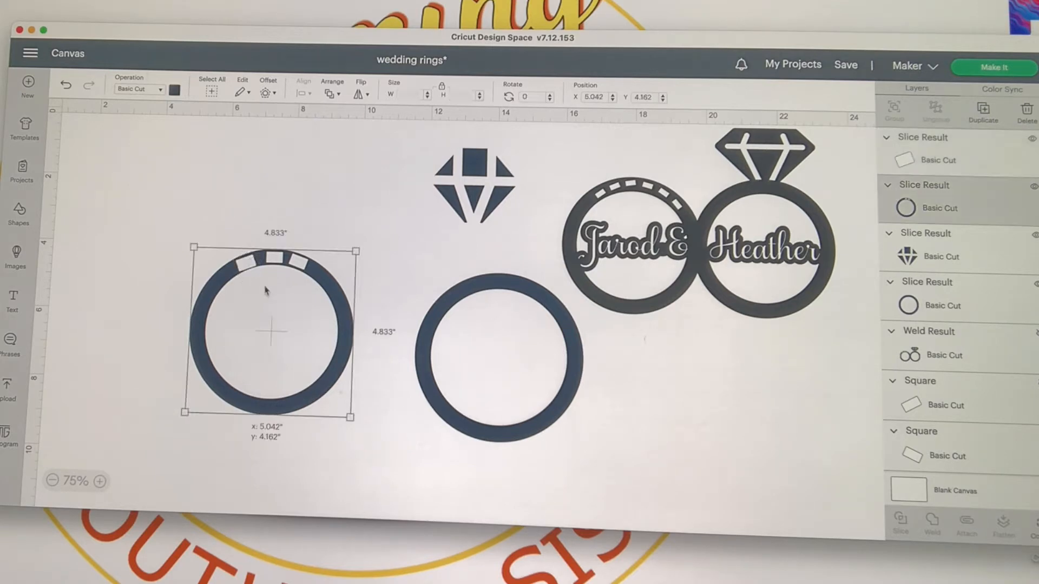
pyautogui.click(243, 265)
pyautogui.moveTo(242, 265); pyautogui.dragTo(243, 263)
pyautogui.click(186, 250)
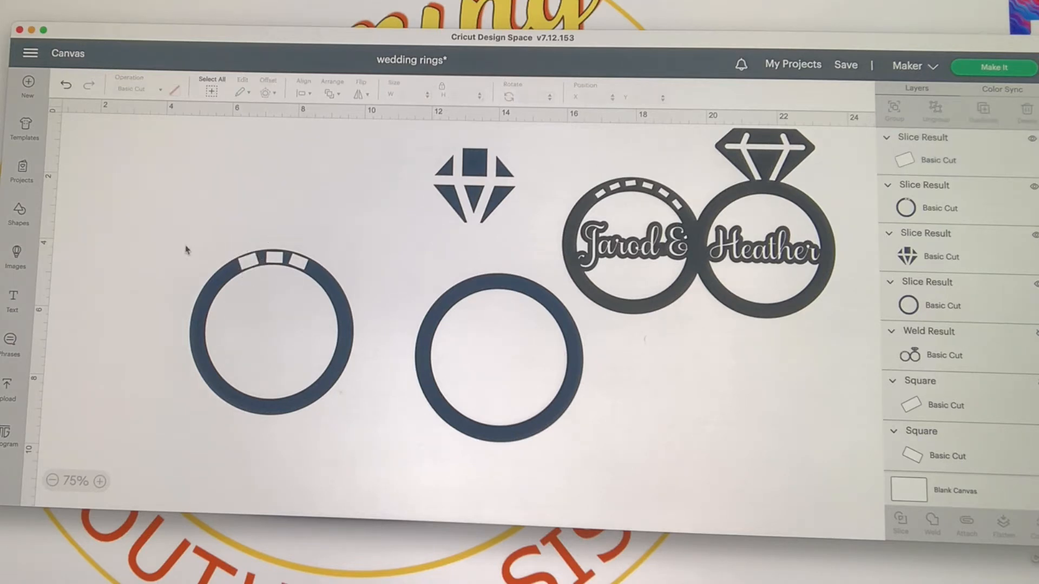
# Slice the third rectangle out of the left band and delete both the dark cut piece and the white rectangle.
pyautogui.moveTo(195, 204); pyautogui.dragTo(274, 341)
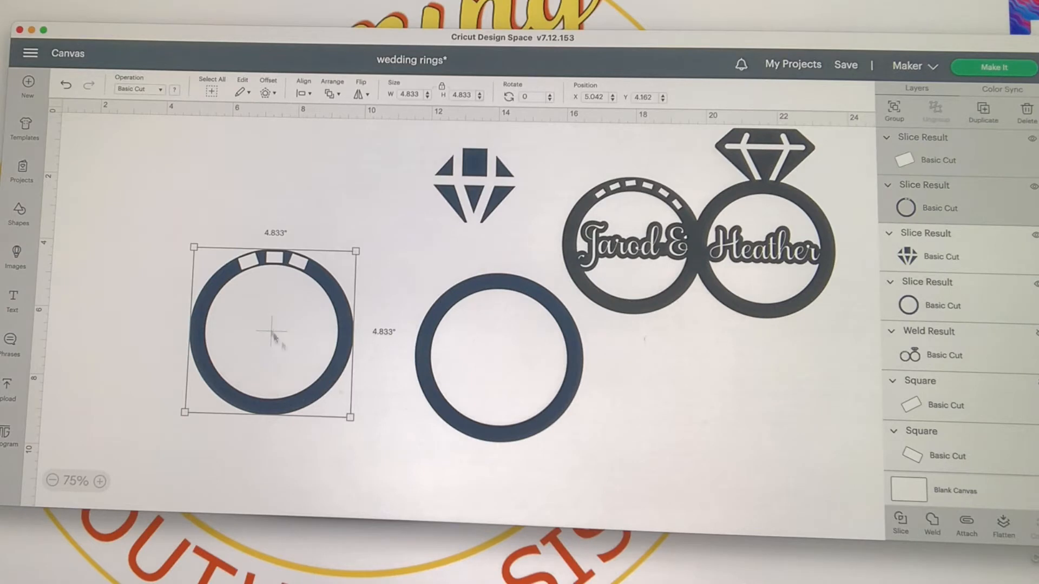
pyautogui.click(900, 531)
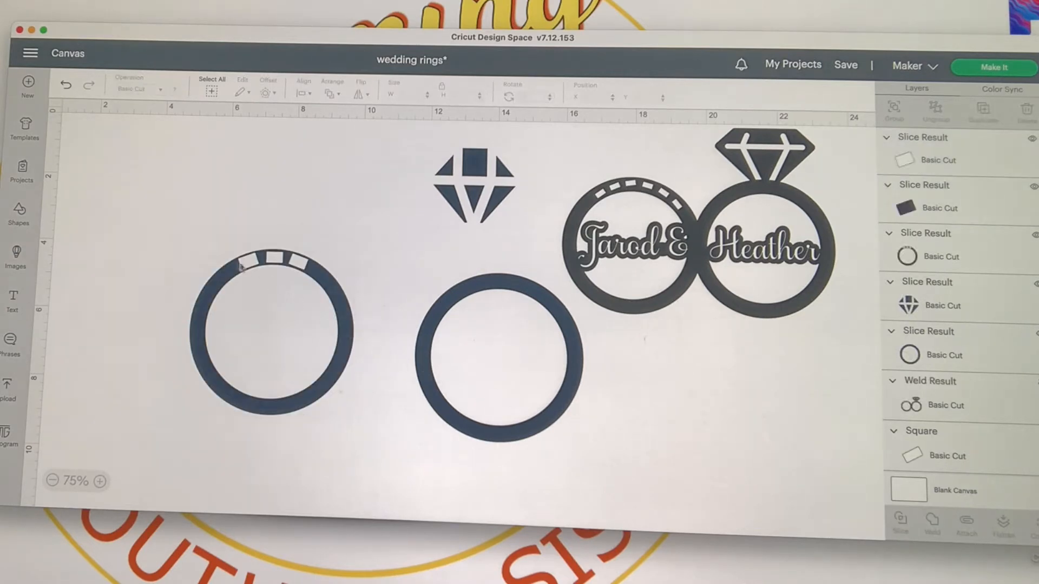
pyautogui.click(244, 264)
pyautogui.moveTo(244, 265); pyautogui.dragTo(133, 221)
pyautogui.moveTo(251, 265); pyautogui.dragTo(112, 169)
pyautogui.press('Delete')
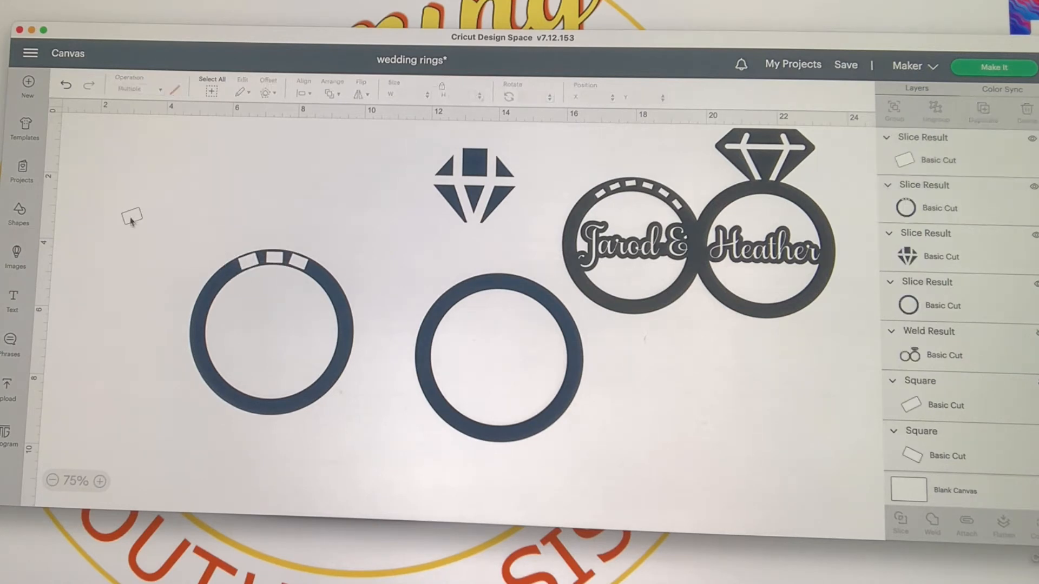
pyautogui.click(131, 218)
pyautogui.press('Delete')
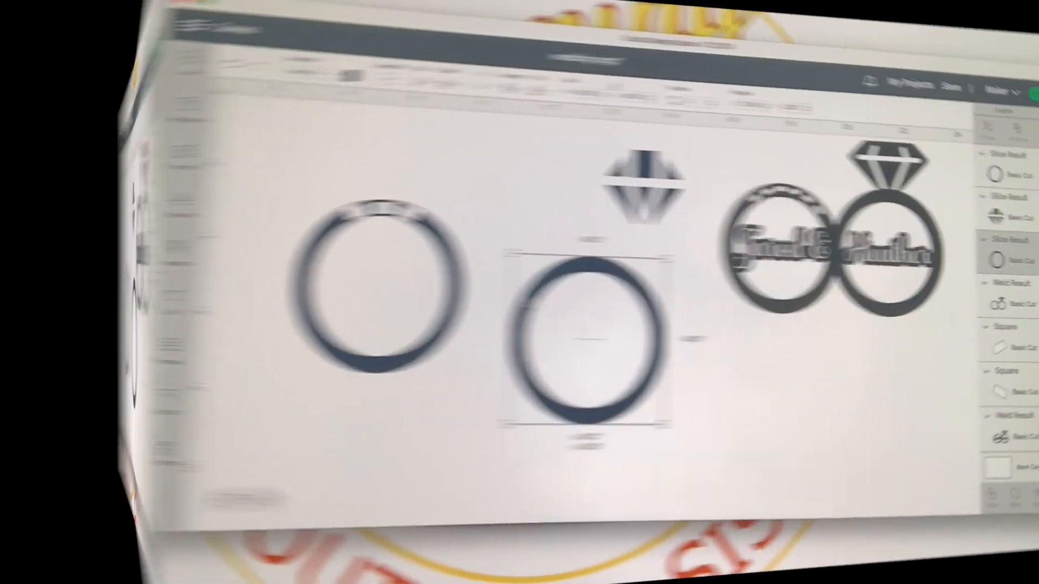
# Move the plain band closer to the band with cutouts and seat the diamond on top of the plain band.
pyautogui.moveTo(357, 306); pyautogui.dragTo(343, 297)
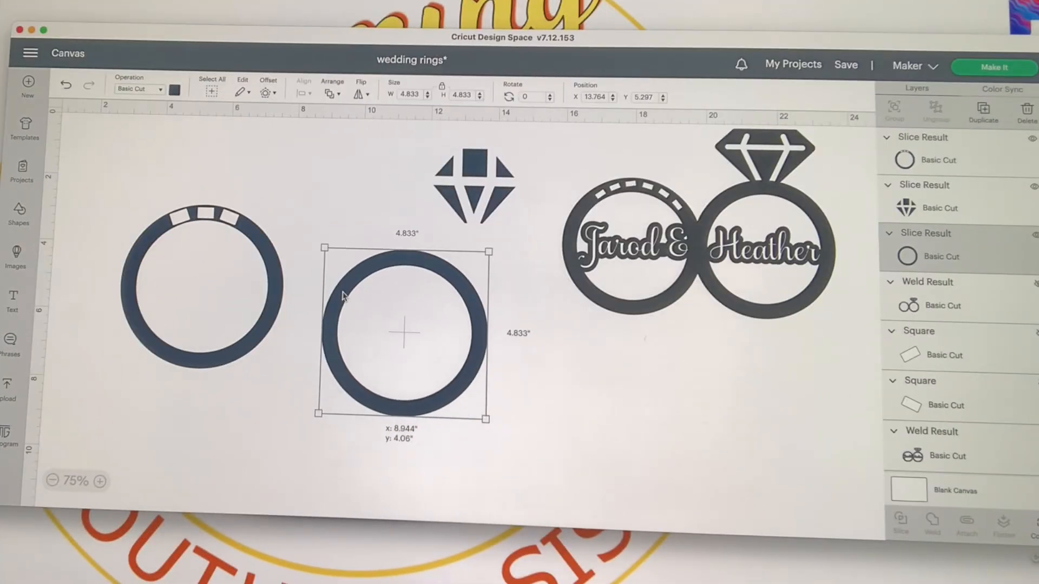
pyautogui.moveTo(342, 297); pyautogui.dragTo(342, 296)
pyautogui.moveTo(471, 193); pyautogui.dragTo(403, 223)
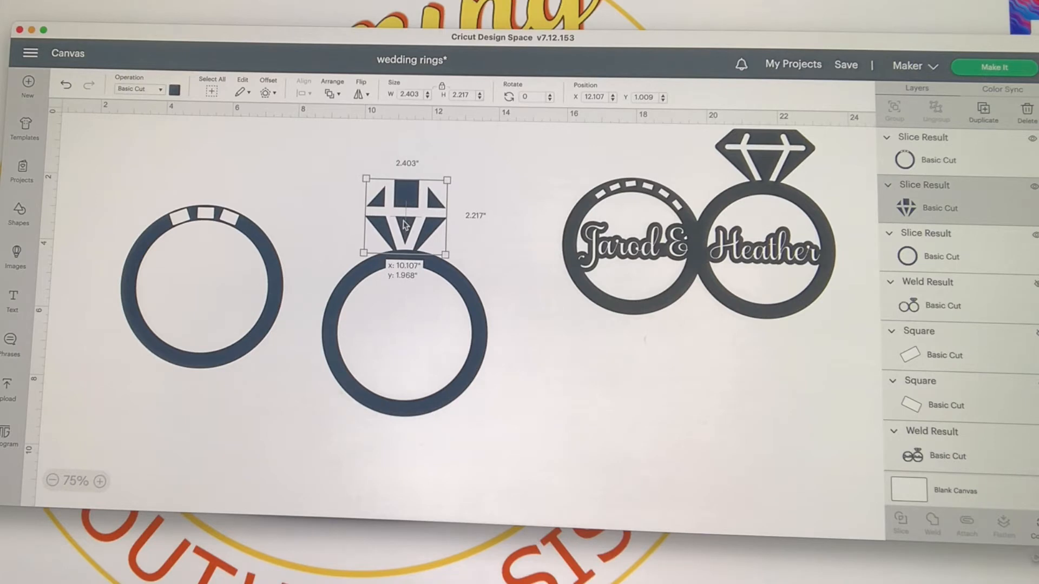
# Center the diamond horizontally with the plain band.
pyautogui.click(349, 152)
pyautogui.moveTo(372, 147); pyautogui.dragTo(464, 478)
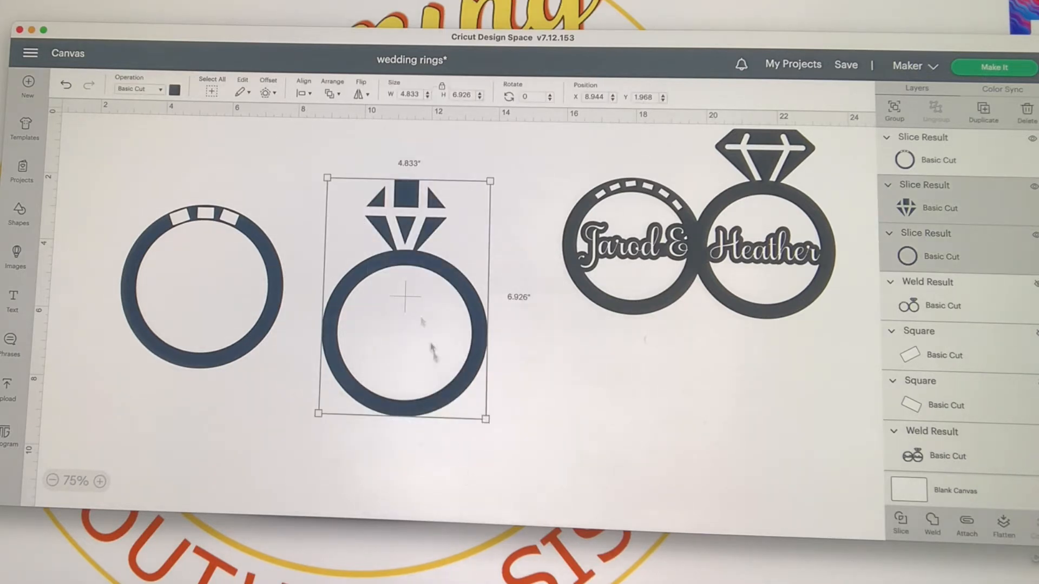
pyautogui.click(309, 95)
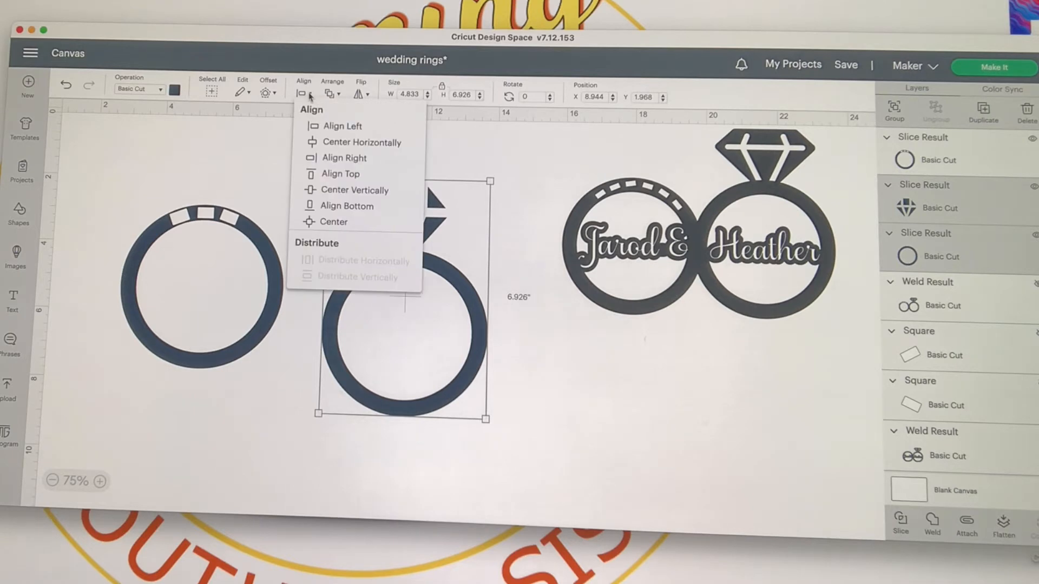
pyautogui.click(339, 145)
pyautogui.click(643, 394)
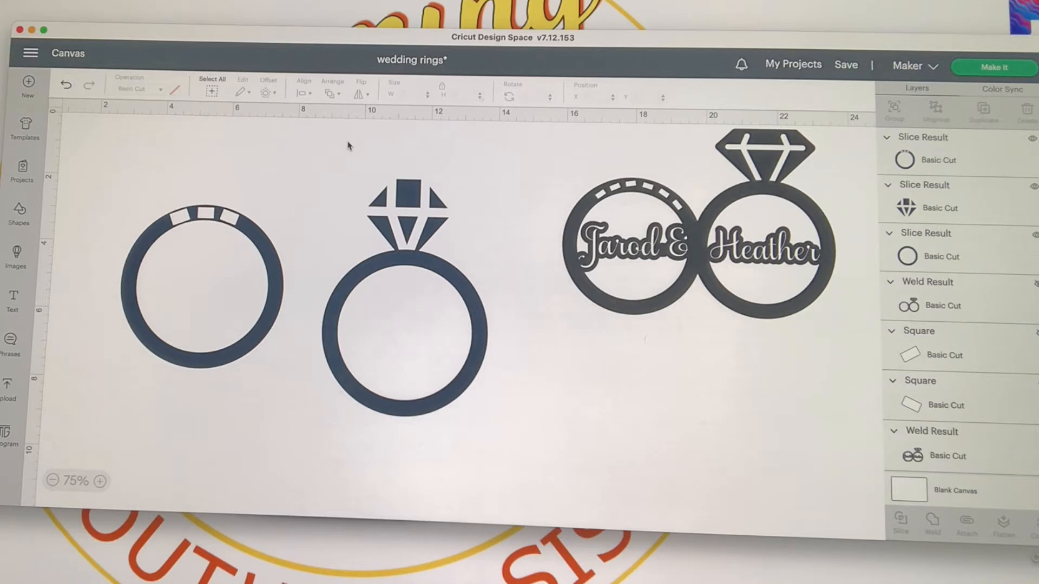
# Weld the diamond to its band and move the diamond ring so it slightly overlaps the right edge of the left band.
pyautogui.moveTo(348, 145); pyautogui.dragTo(489, 418)
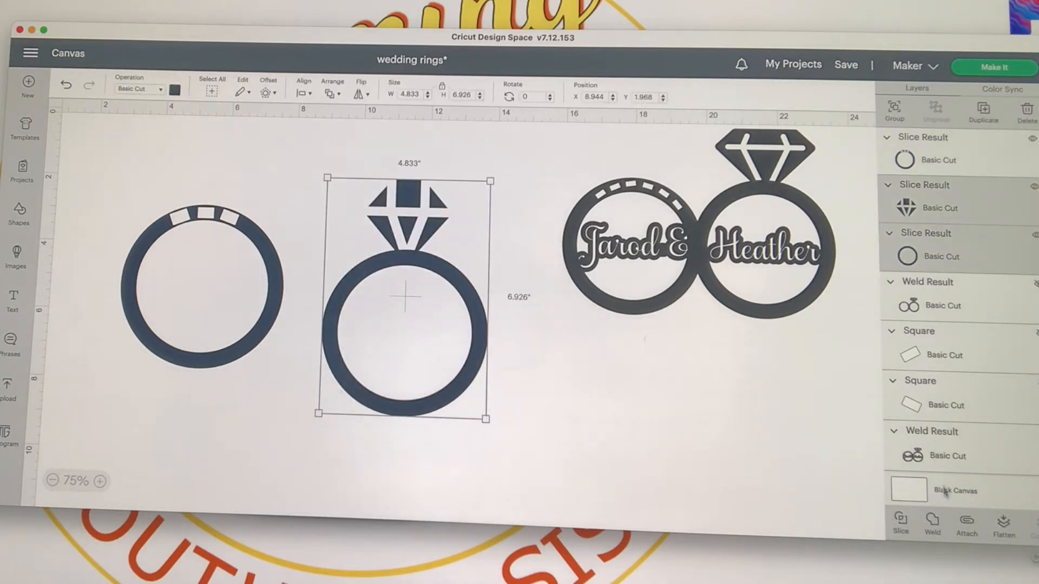
pyautogui.click(939, 527)
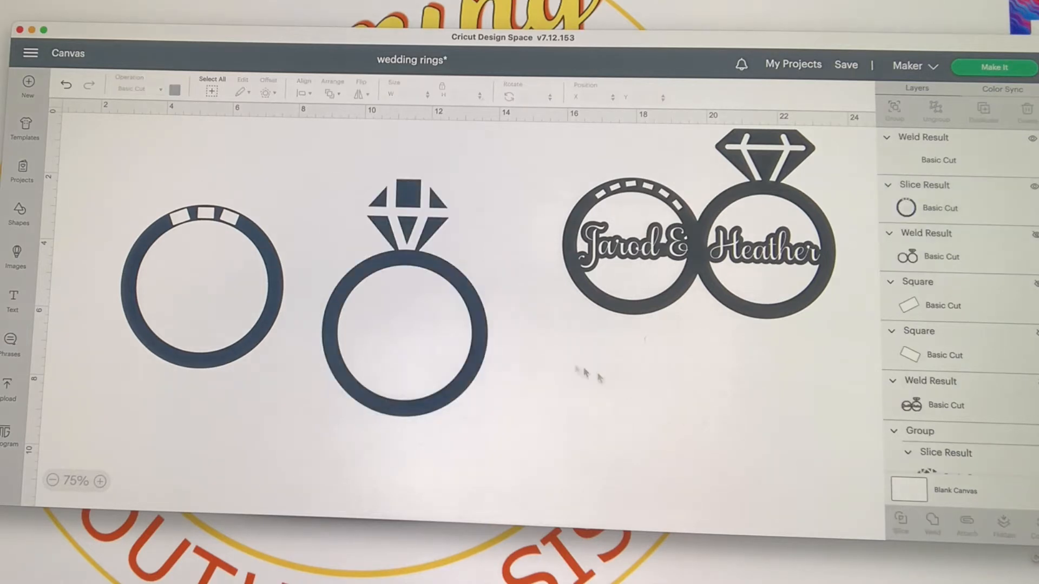
pyautogui.click(401, 330)
pyautogui.moveTo(402, 330); pyautogui.dragTo(353, 288)
pyautogui.click(528, 355)
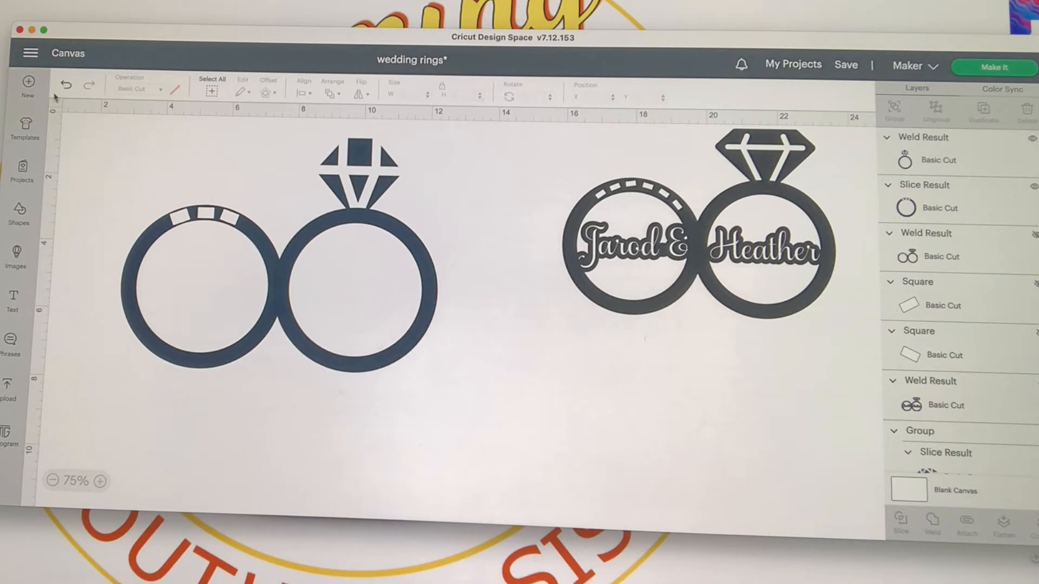
# Weld the diamond ring and the band with cutouts into one shape and shift it slightly down and right.
pyautogui.moveTo(94, 126); pyautogui.dragTo(466, 411)
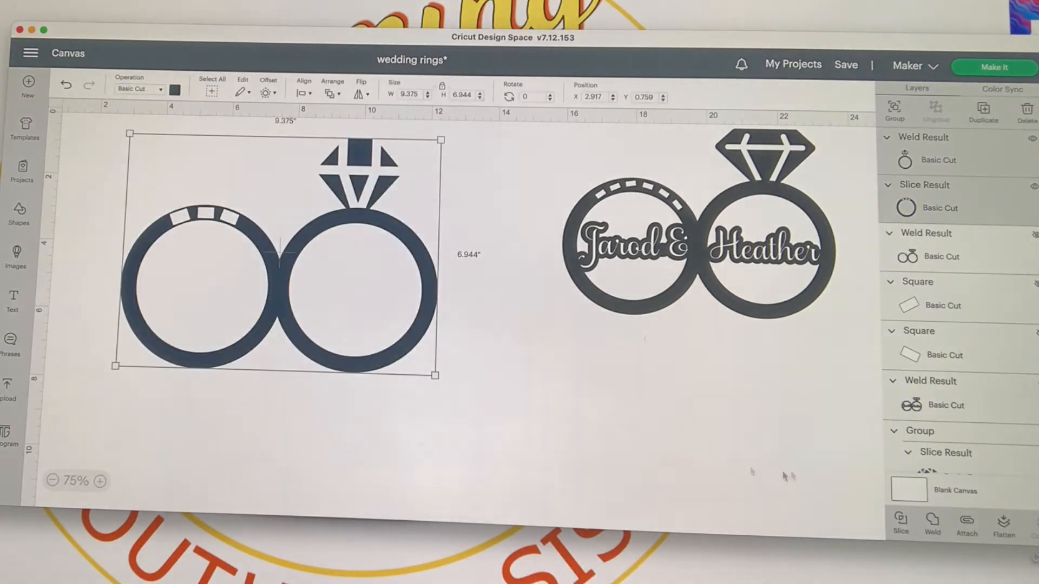
pyautogui.click(933, 523)
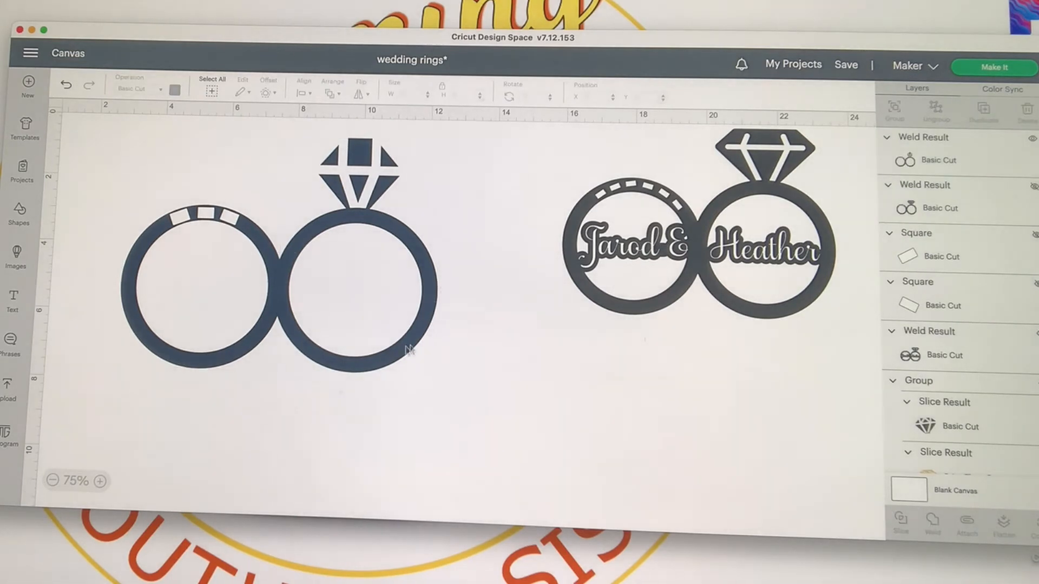
pyautogui.moveTo(304, 349)
pyautogui.mouseDown()
pyautogui.moveTo(320, 377)
pyautogui.moveTo(312, 359)
pyautogui.mouseUp()
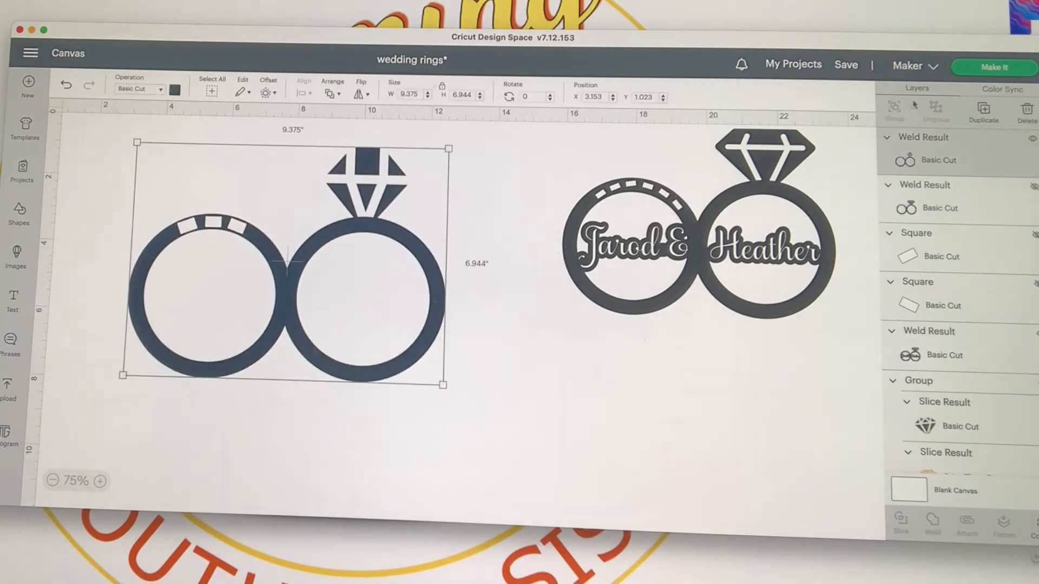
# Duplicate the welded rings, move the copy to the right and hide it.
pyautogui.click(984, 110)
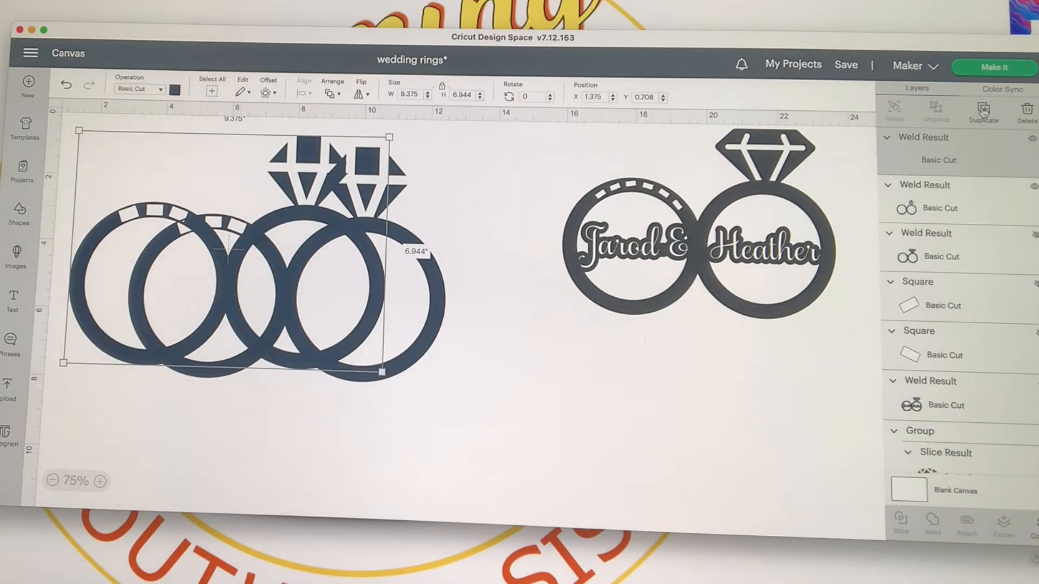
pyautogui.moveTo(312, 358); pyautogui.dragTo(602, 443)
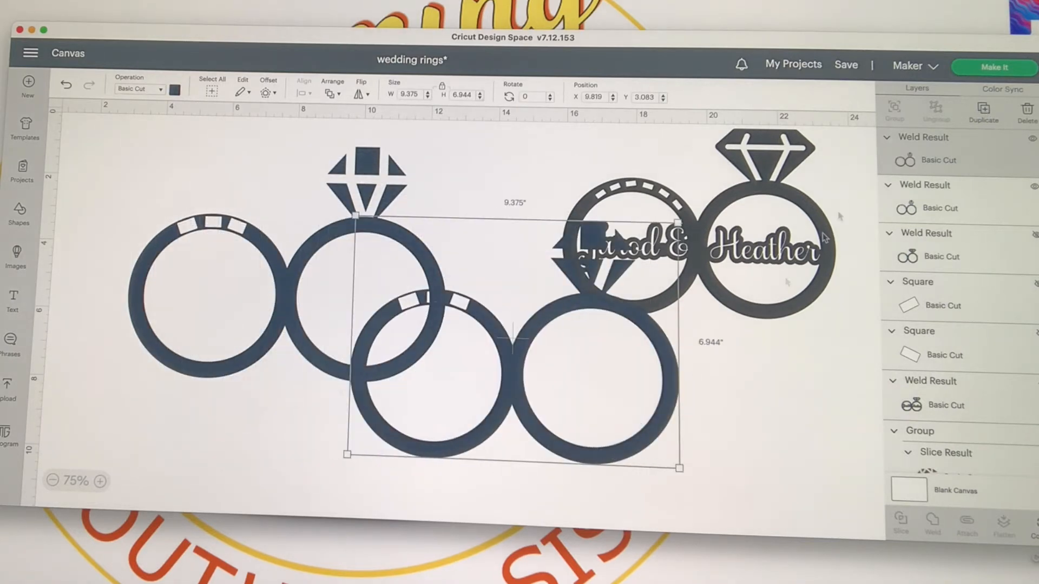
pyautogui.click(1029, 141)
# Shrink the visible welded rings to about 6.12 by 4.53 in and place them below the finished sample design.
pyautogui.moveTo(372, 375); pyautogui.dragTo(535, 414)
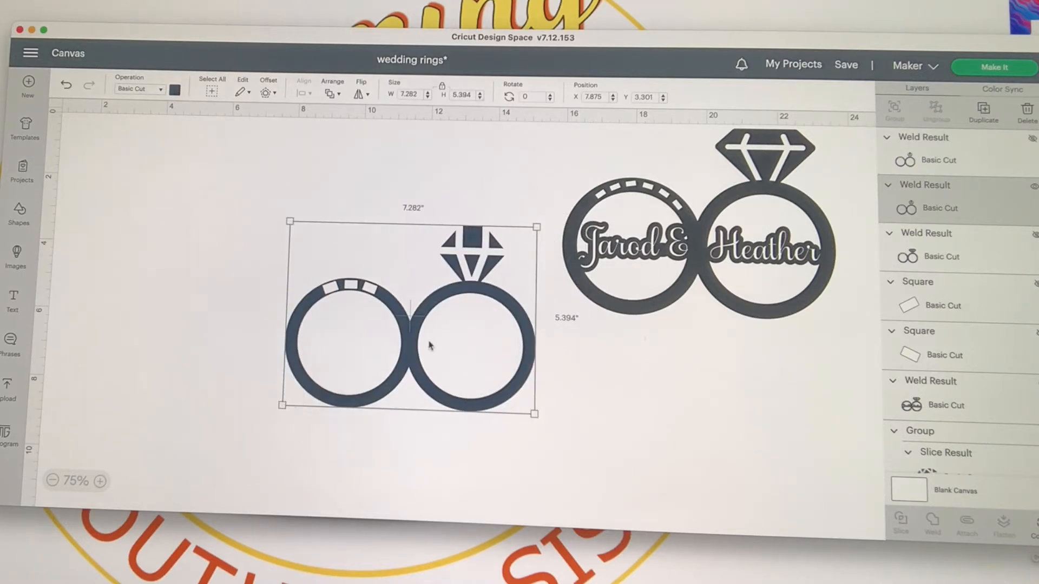
pyautogui.moveTo(412, 343); pyautogui.dragTo(701, 420)
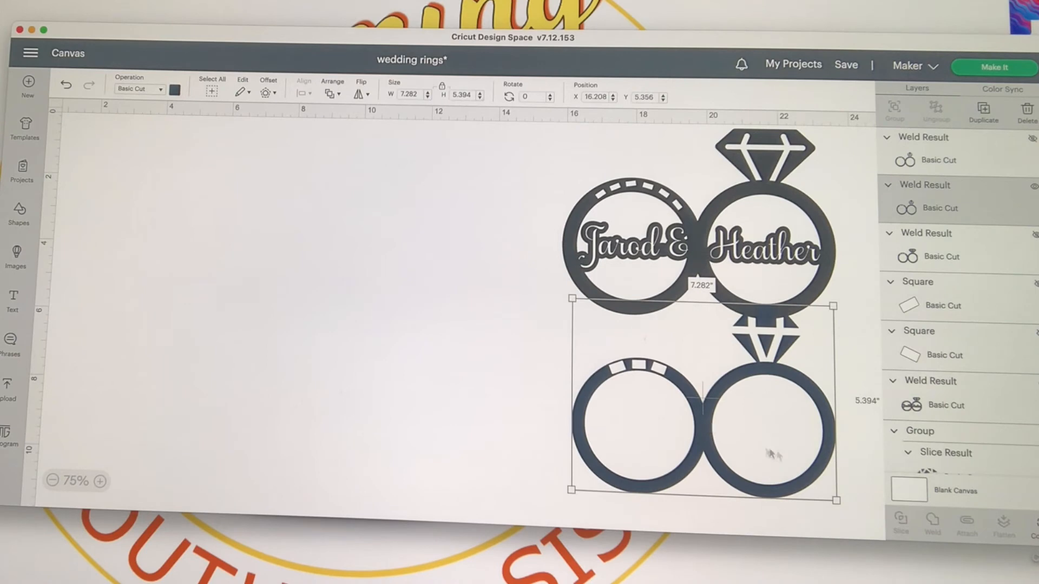
pyautogui.moveTo(835, 501); pyautogui.dragTo(795, 469)
pyautogui.moveTo(646, 361); pyautogui.dragTo(649, 385)
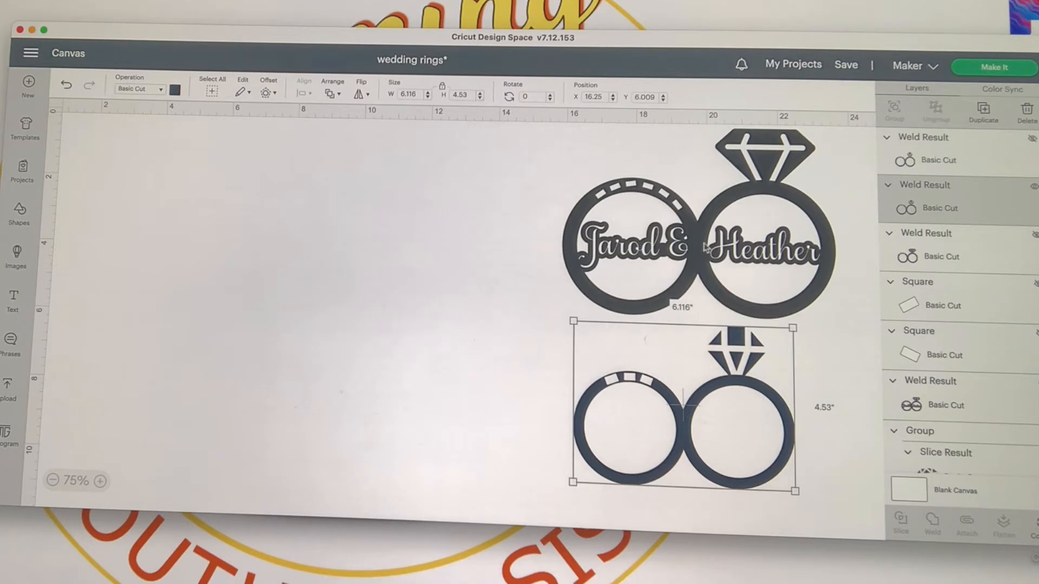
# Add a text object and set its font to Samantha Upright.
pyautogui.click(15, 297)
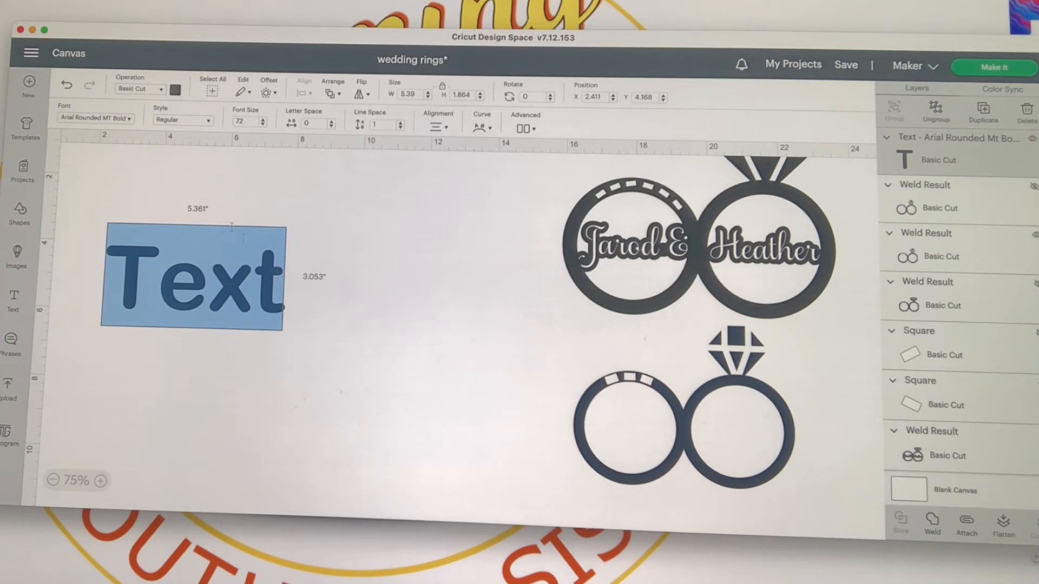
pyautogui.click(126, 119)
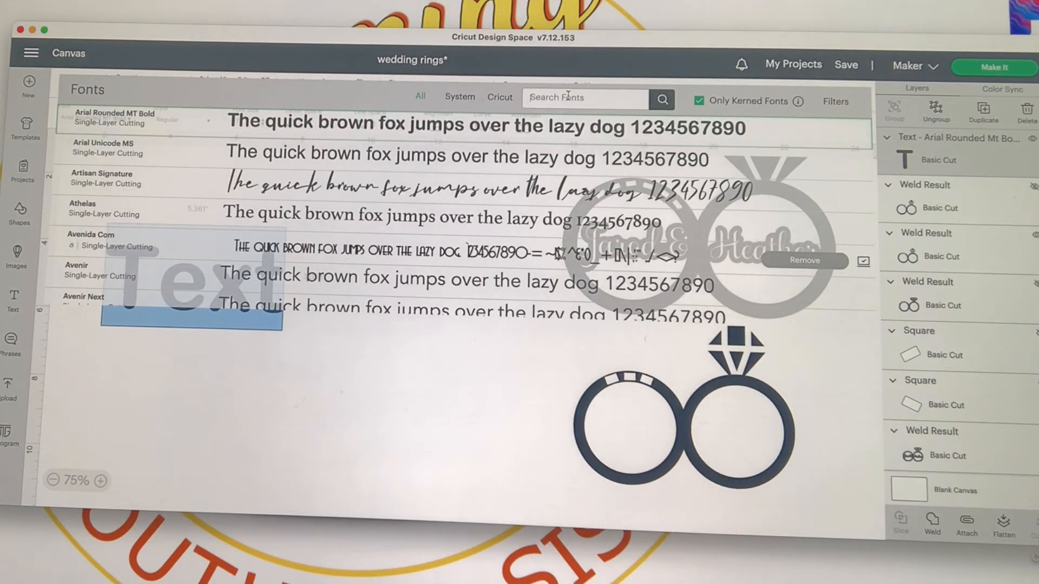
pyautogui.click(569, 96)
pyautogui.write('samantha')
pyautogui.click(662, 100)
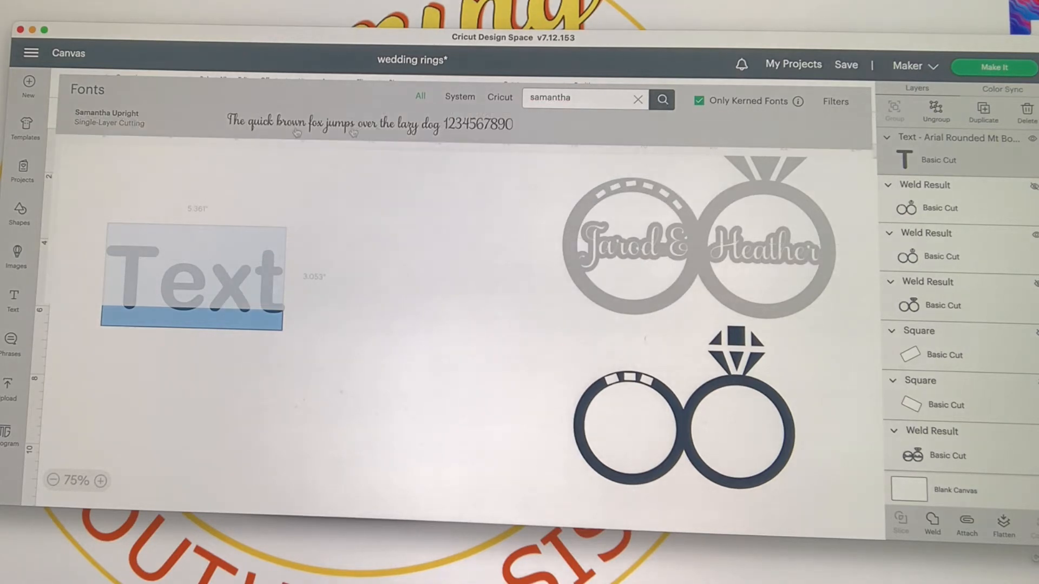
pyautogui.click(123, 122)
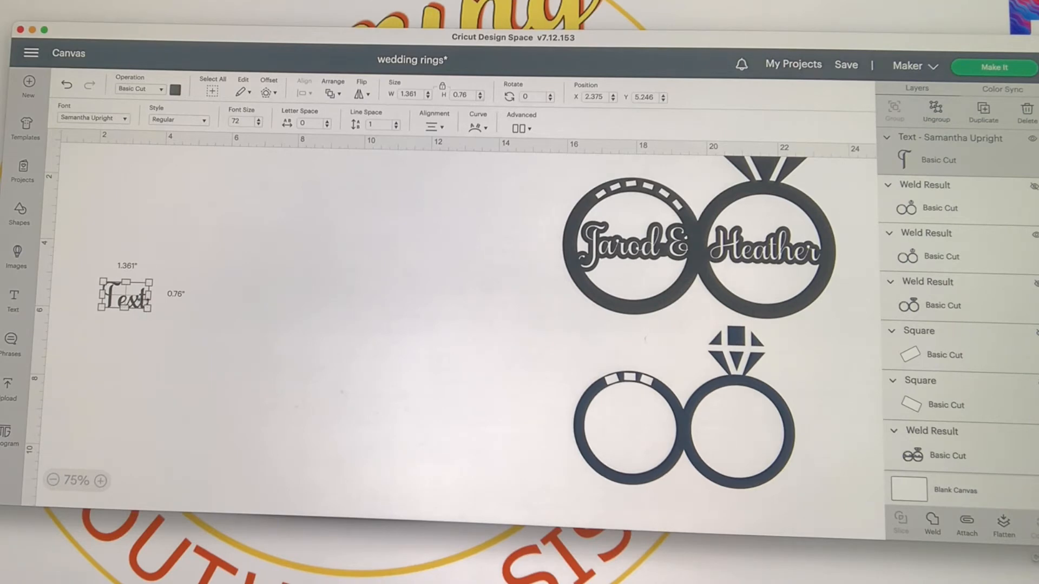
# Enlarge the text to about font size 186.6, replace it with the first partner's name and widen its box to about 8.08 in.
pyautogui.moveTo(150, 311); pyautogui.dragTo(218, 351)
pyautogui.doubleClick(216, 325)
pyautogui.write('Jar')
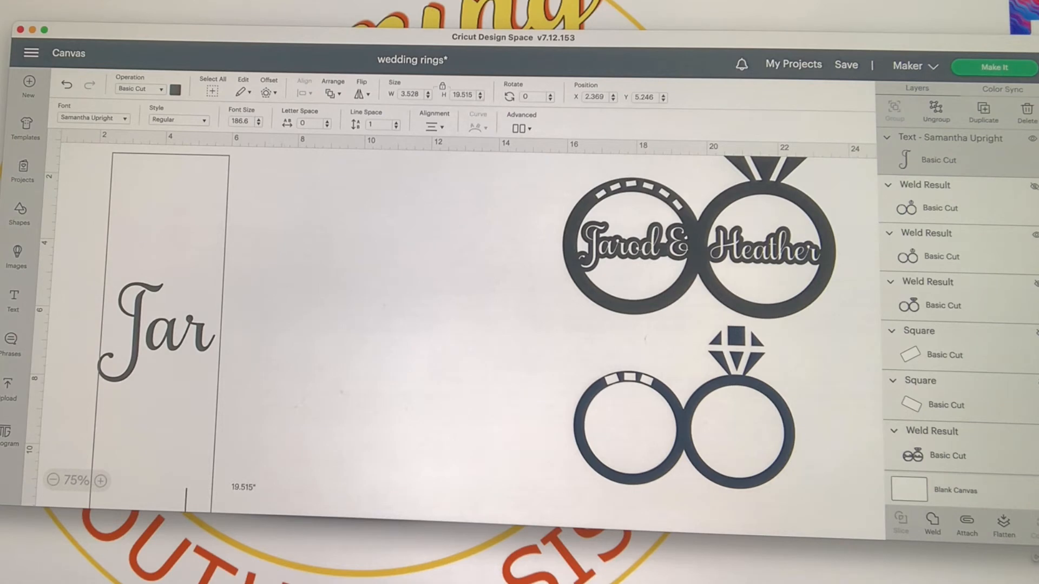
pyautogui.click(292, 362)
pyautogui.moveTo(210, 487); pyautogui.dragTo(379, 490)
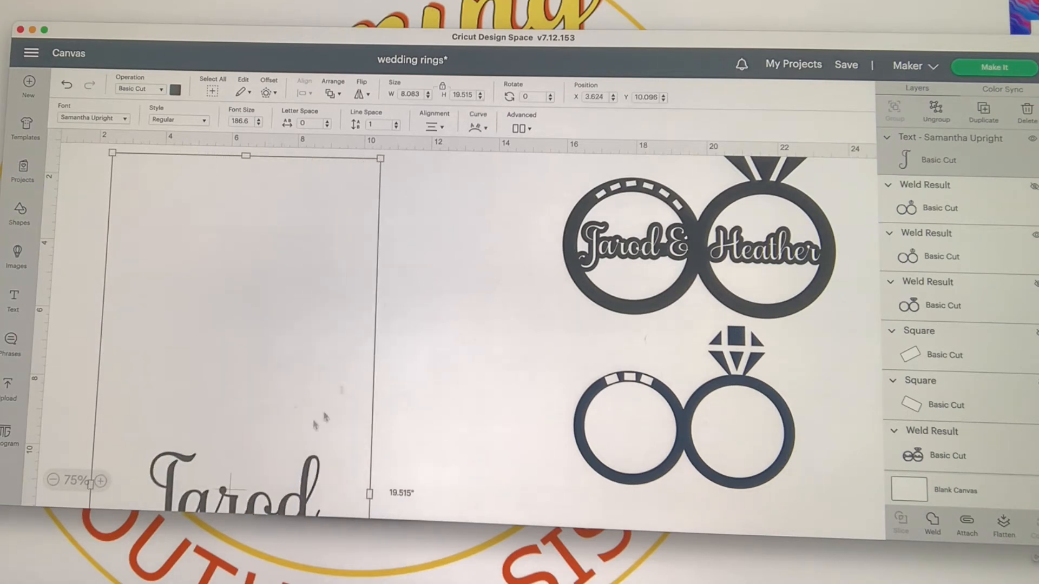
# Move the name text up to the left of the rings and shift the finished sample design slightly down and left.
pyautogui.click(214, 502)
pyautogui.click(213, 503)
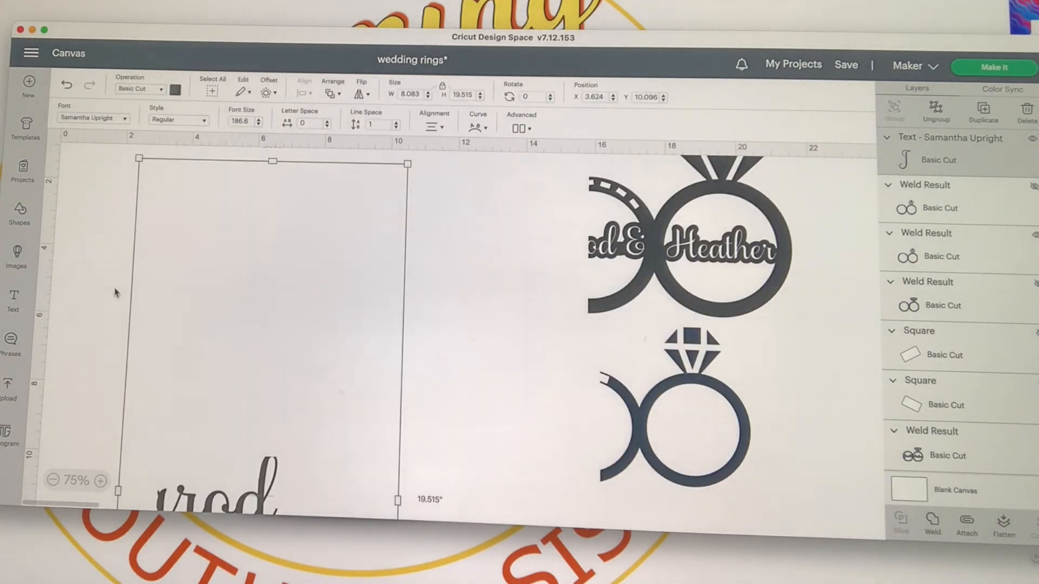
pyautogui.scroll(-3, 115, 293)
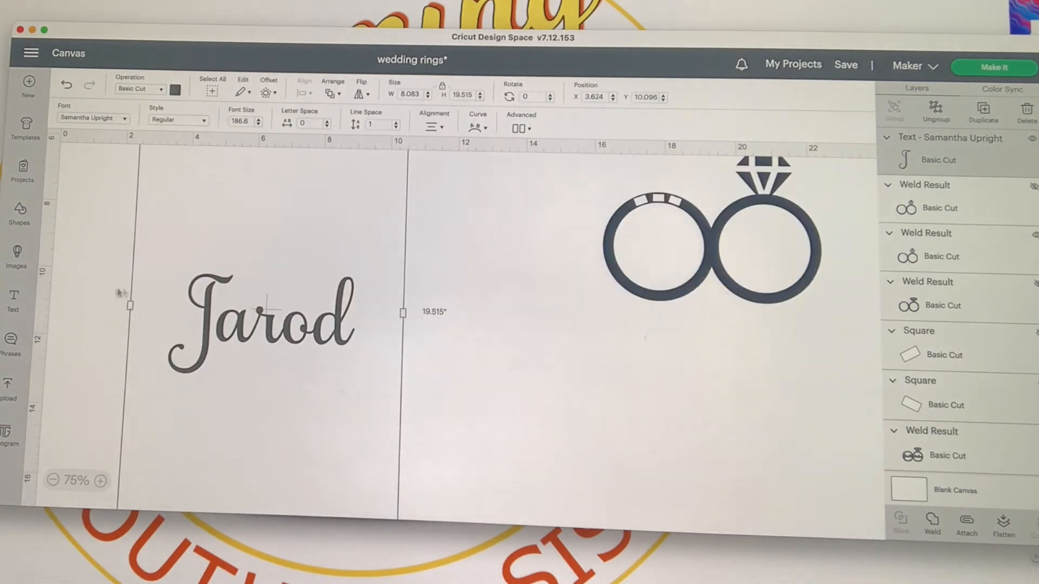
pyautogui.click(487, 325)
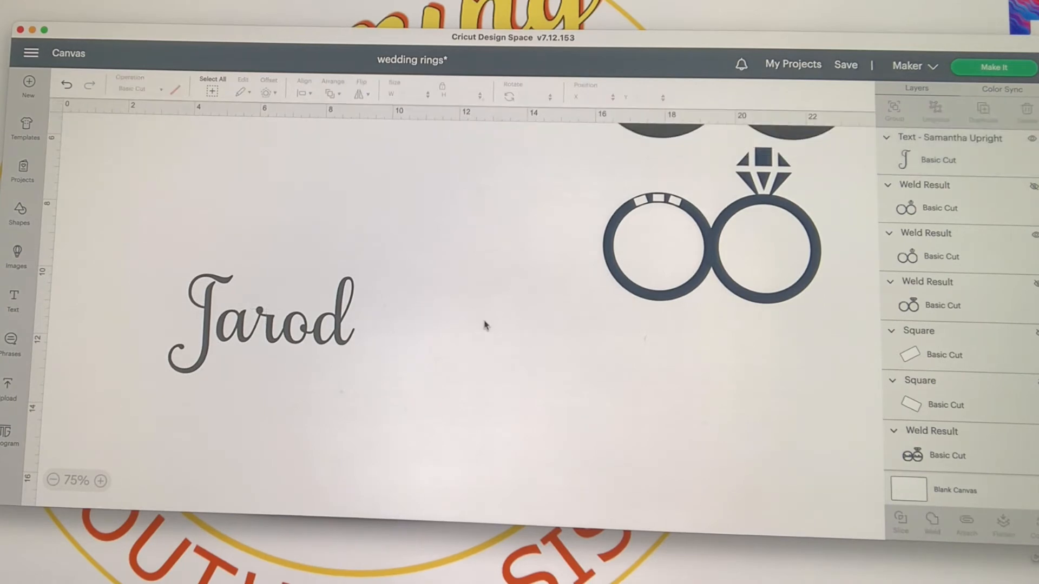
pyautogui.scroll(3, 473, 307)
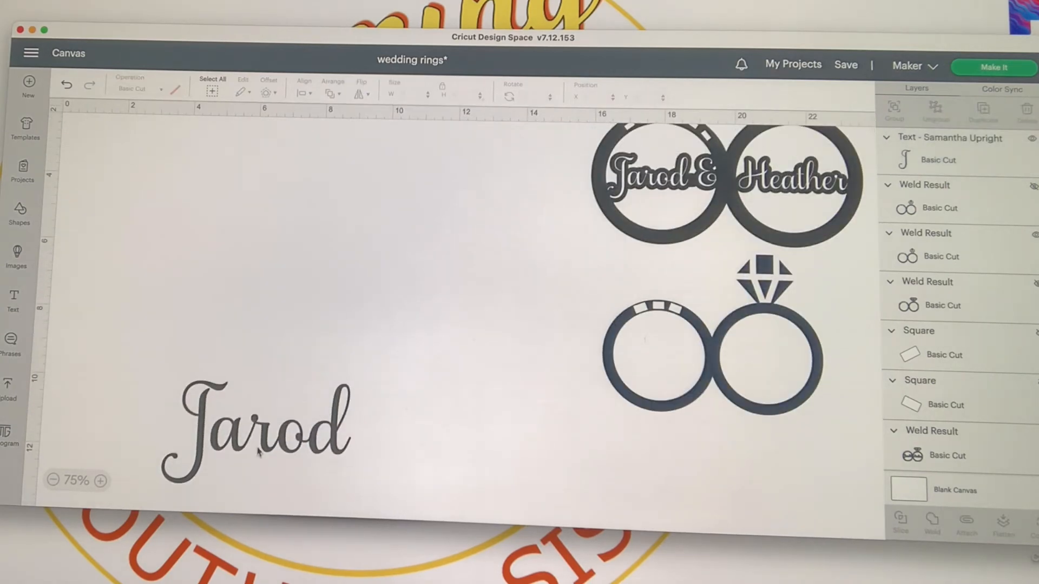
pyautogui.moveTo(261, 450); pyautogui.dragTo(246, 291)
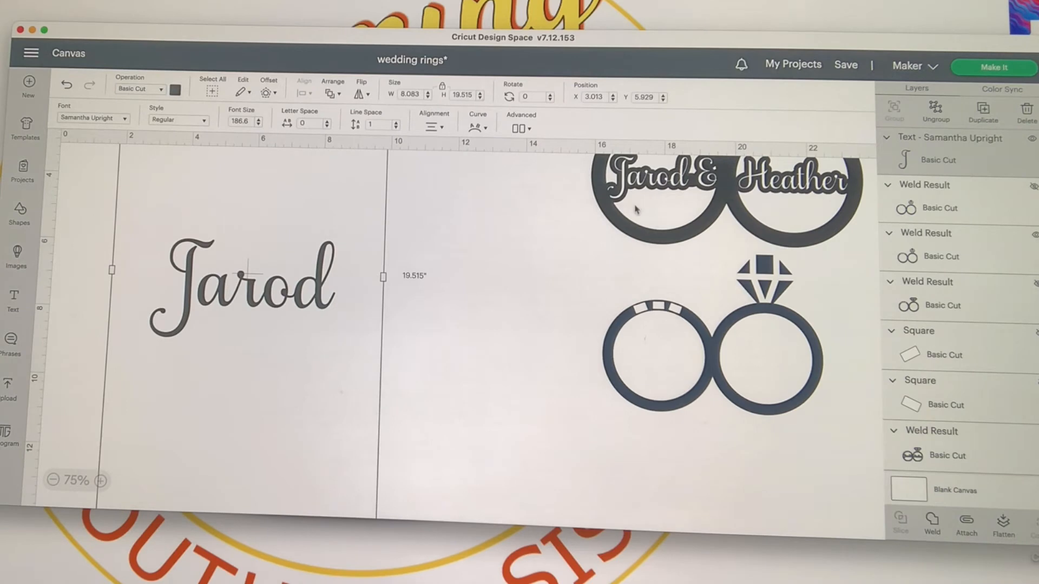
pyautogui.moveTo(627, 230); pyautogui.dragTo(616, 238)
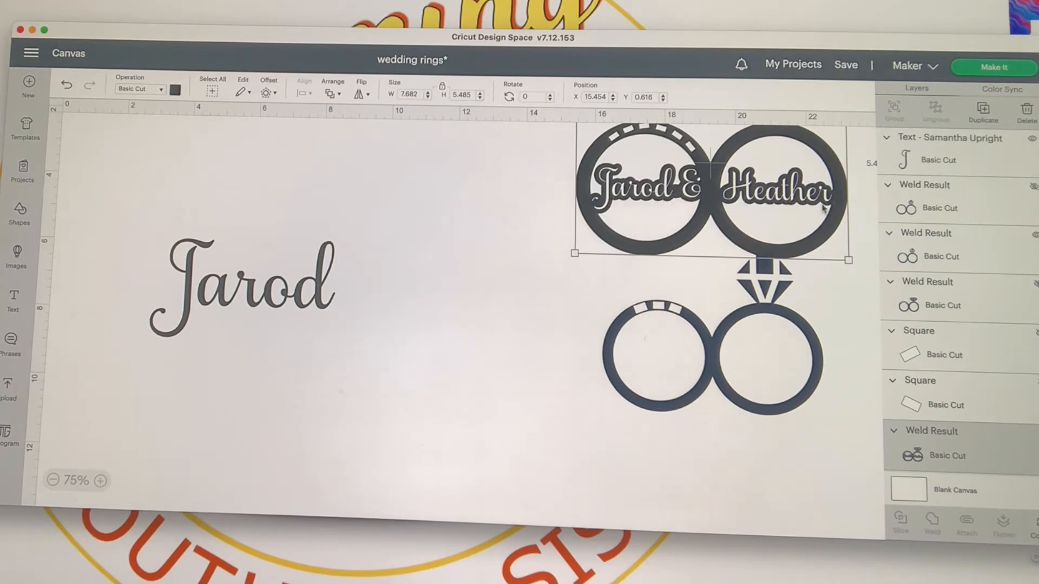
# Append a space and "&" to the name text and shift it slightly down and right.
pyautogui.click(354, 307)
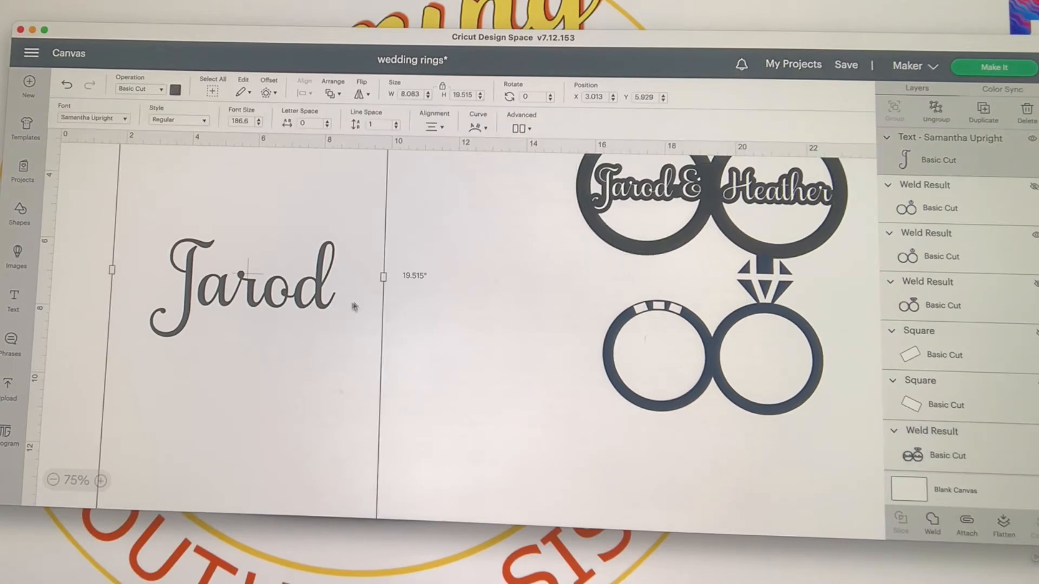
pyautogui.doubleClick(336, 304)
pyautogui.click(336, 301)
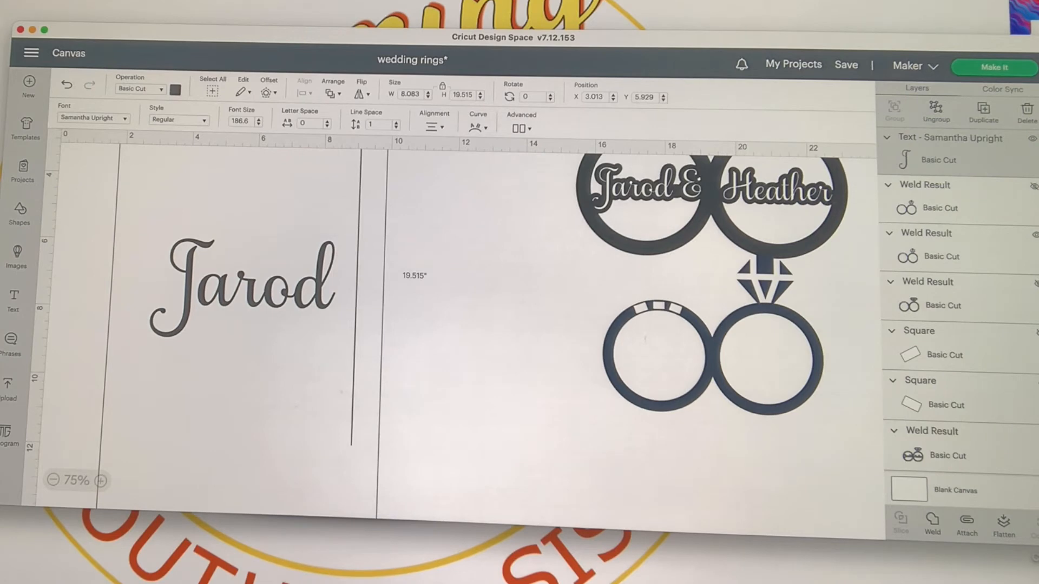
pyautogui.write('&')
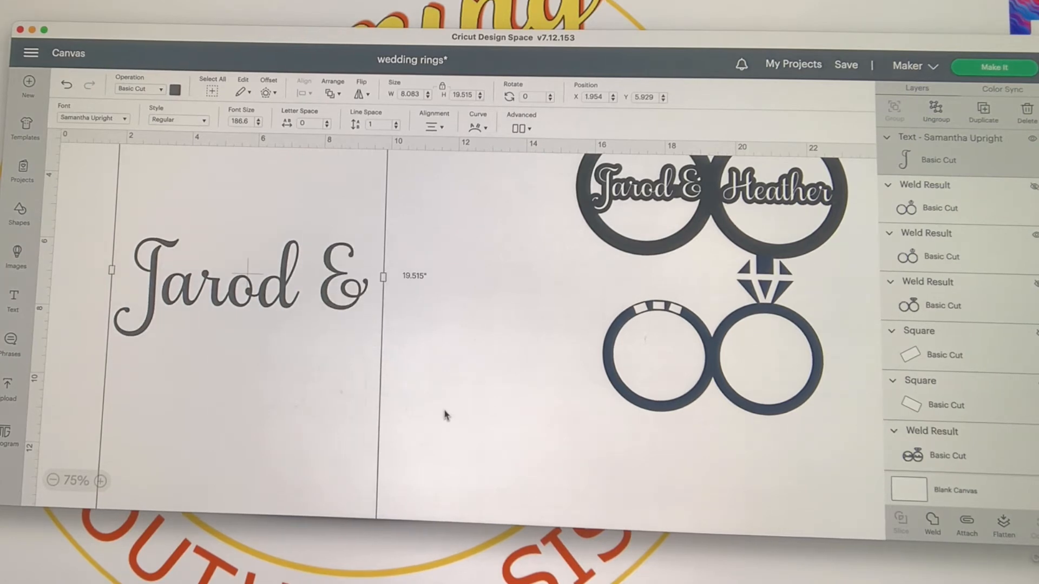
pyautogui.moveTo(280, 321); pyautogui.dragTo(295, 328)
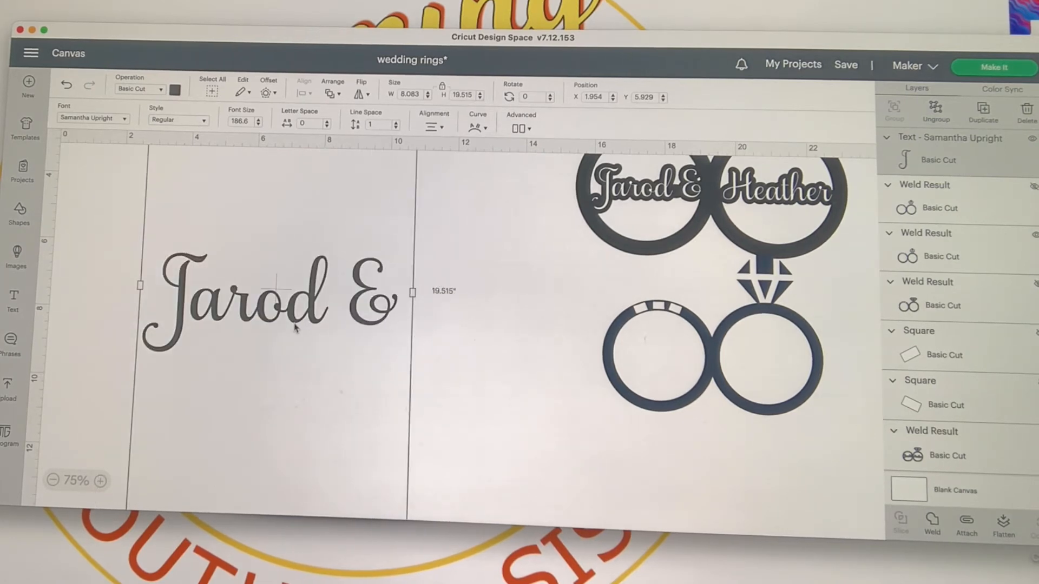
pyautogui.click(456, 314)
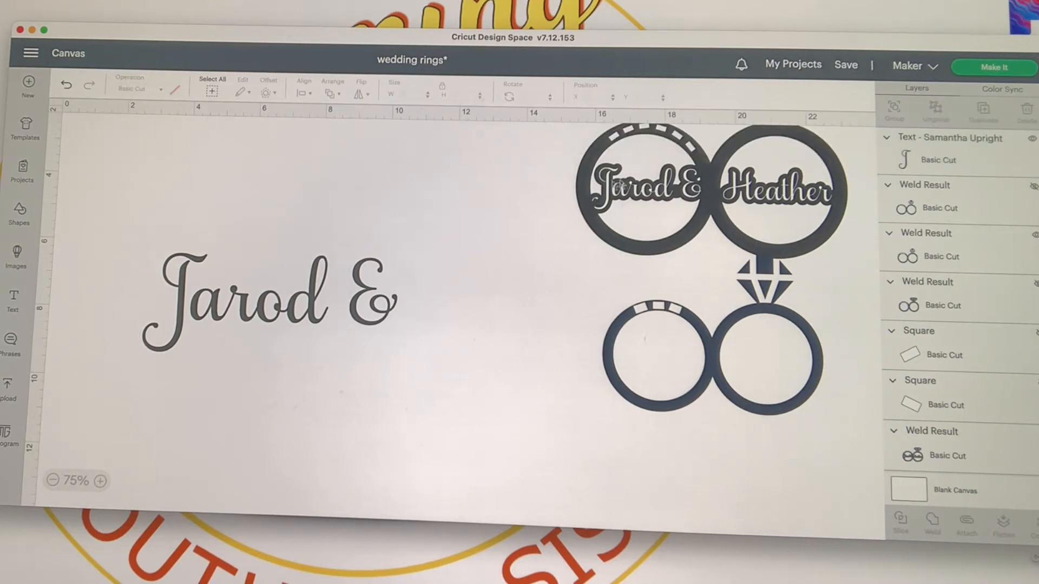
# Recolor the name and ampersand text white and weld its letters into one shape.
pyautogui.click(264, 319)
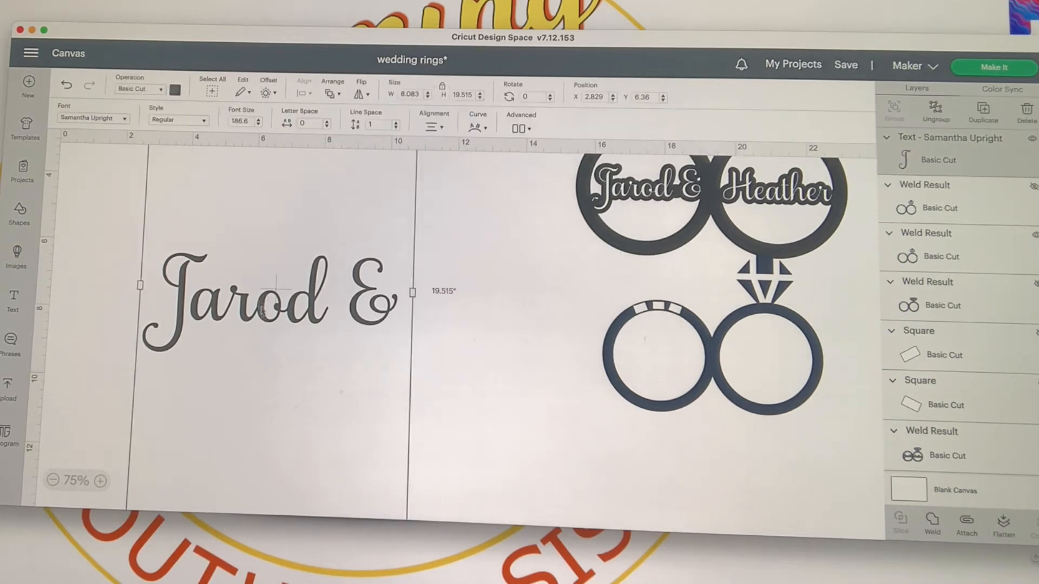
pyautogui.click(176, 90)
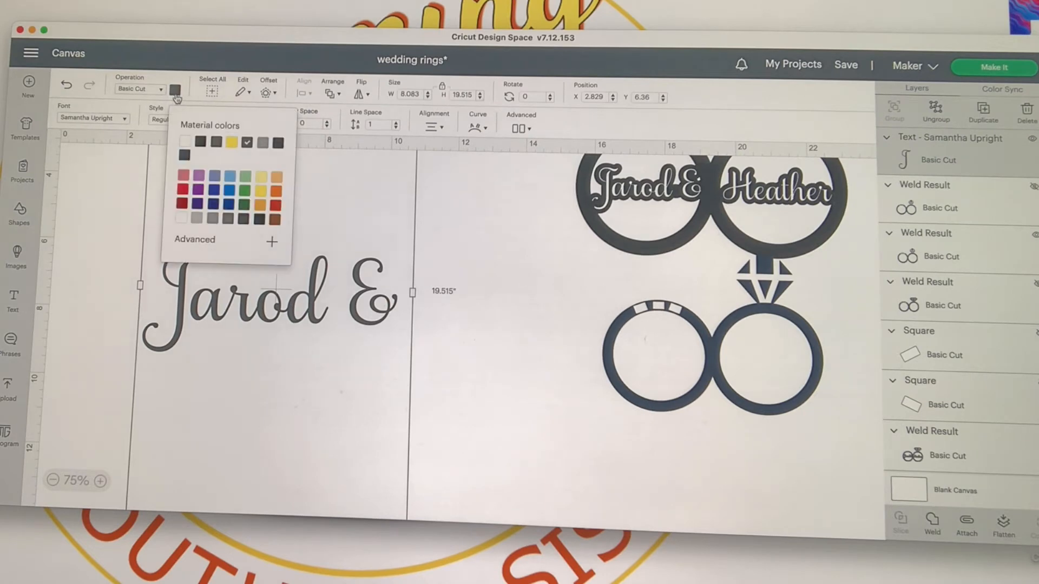
pyautogui.click(184, 142)
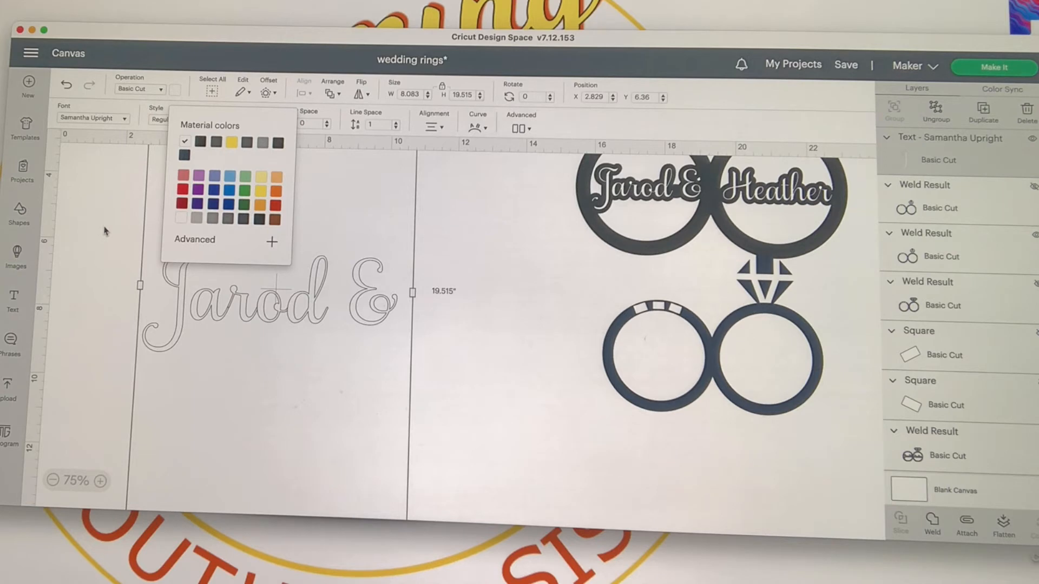
pyautogui.click(933, 530)
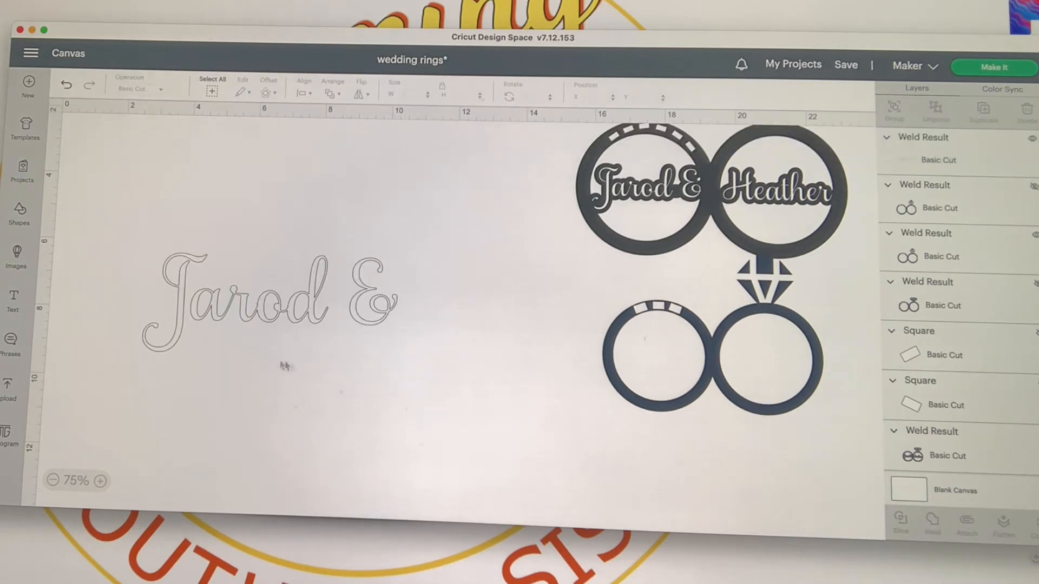
# Create a 0.125 in offset with rounded corners around the welded name and ampersand.
pyautogui.click(241, 286)
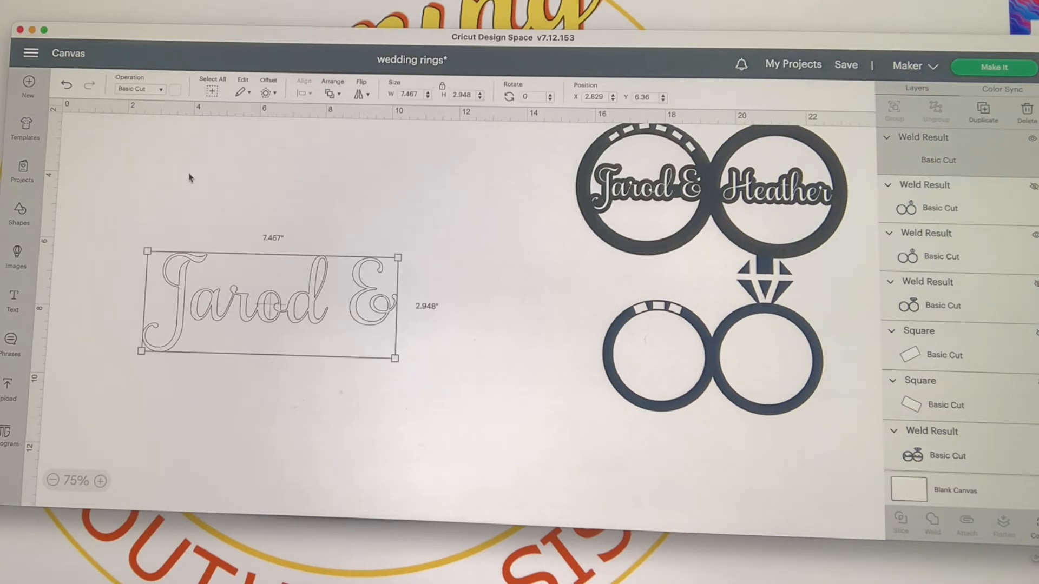
pyautogui.click(266, 93)
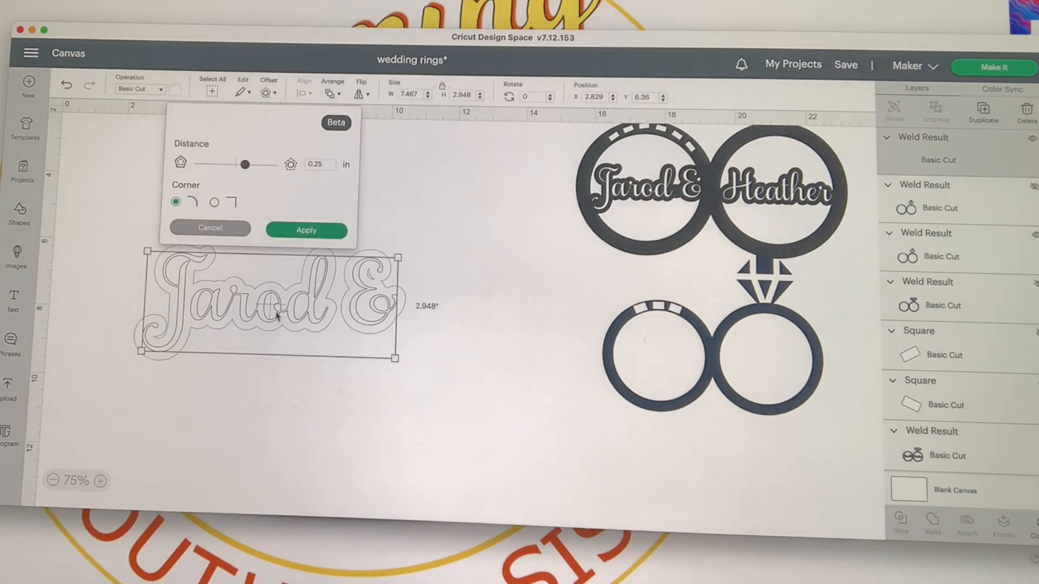
pyautogui.moveTo(246, 169); pyautogui.dragTo(242, 169)
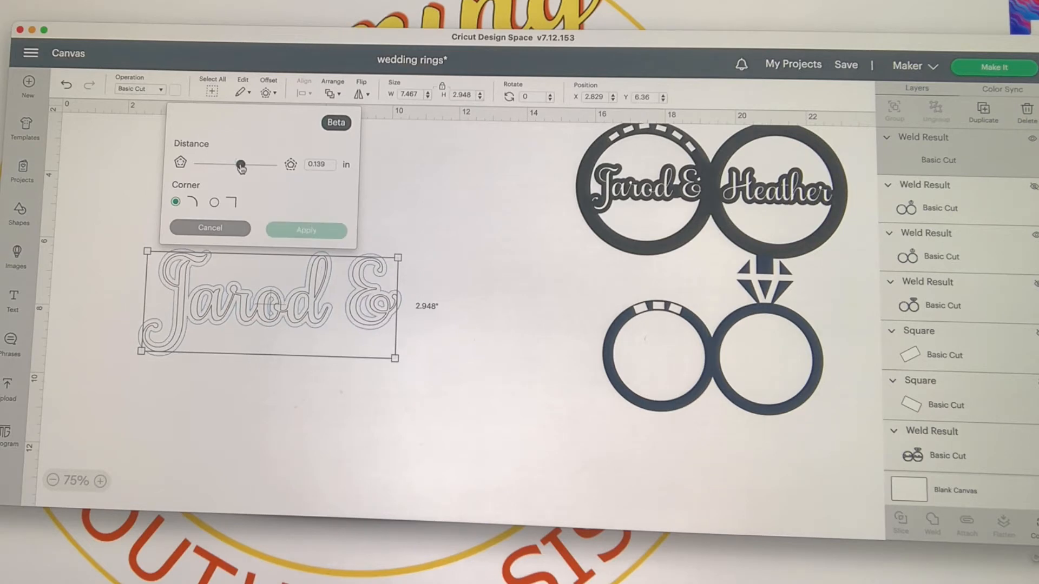
pyautogui.moveTo(241, 169); pyautogui.dragTo(241, 169)
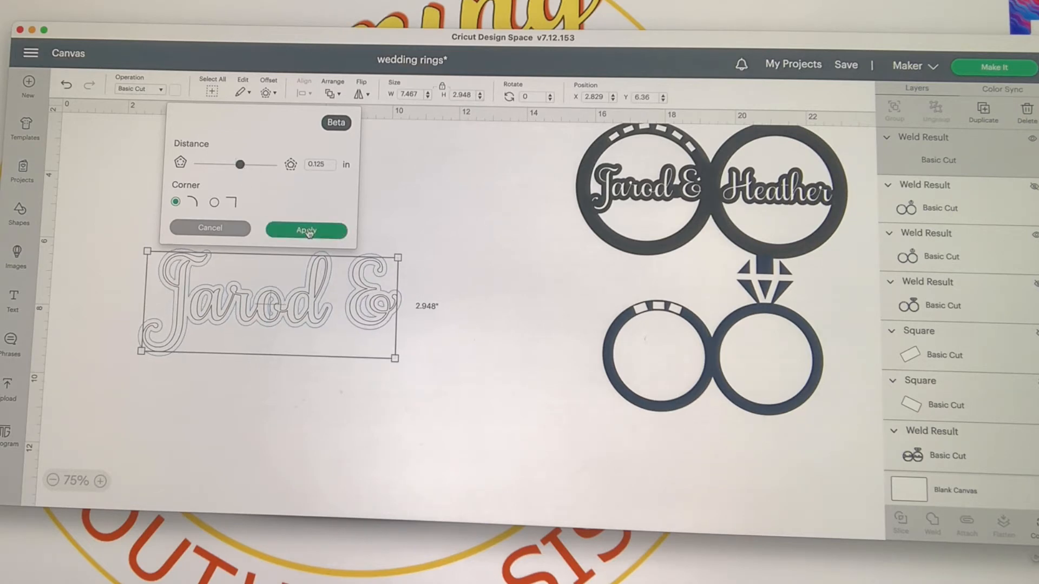
pyautogui.click(308, 232)
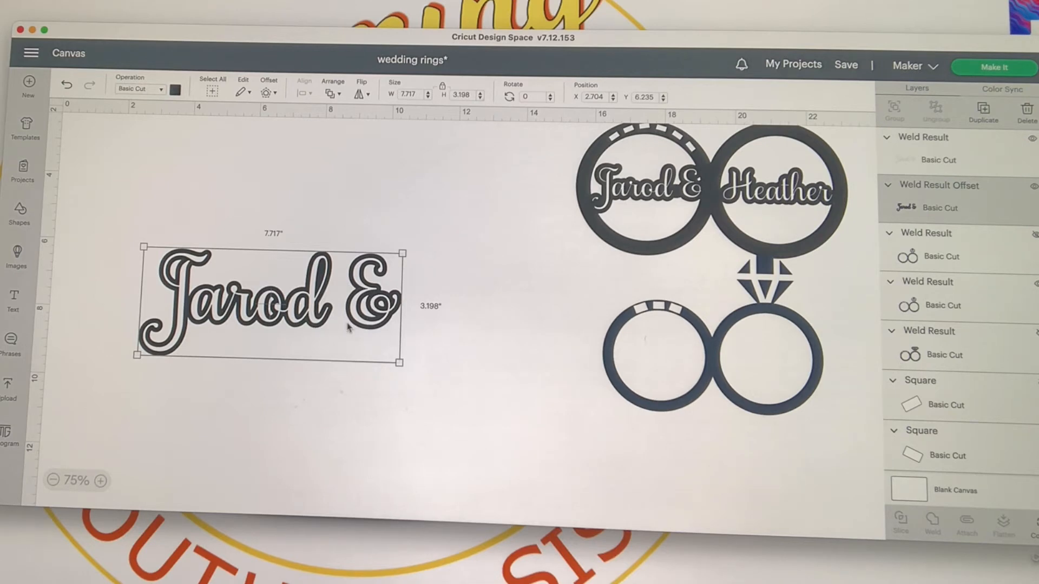
# Separate the white lettering from its offset by moving the lettering down and left and the dark offset shape up.
pyautogui.click(305, 386)
pyautogui.moveTo(295, 325); pyautogui.dragTo(273, 307)
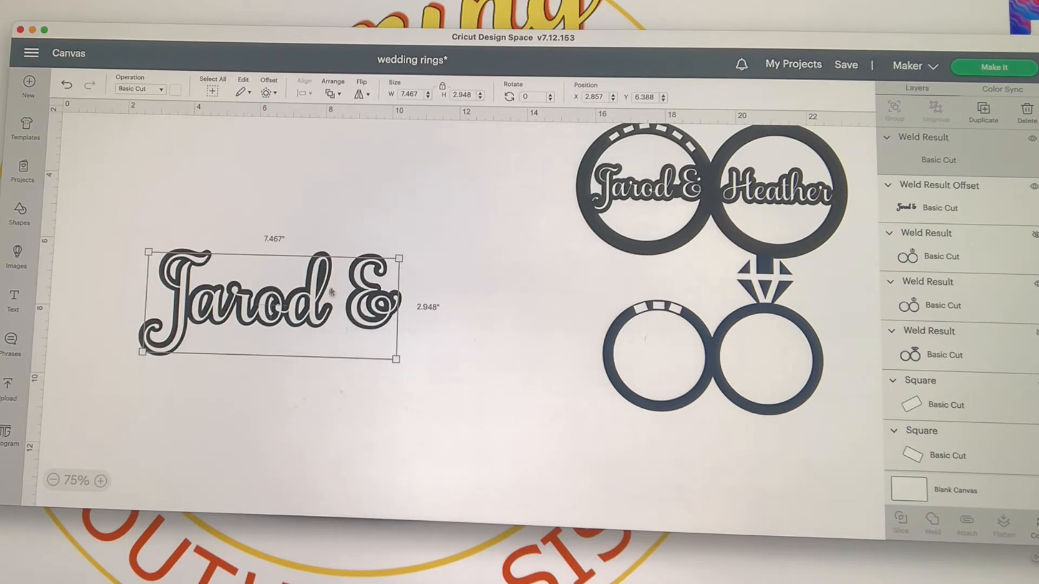
pyautogui.moveTo(310, 299); pyautogui.dragTo(232, 449)
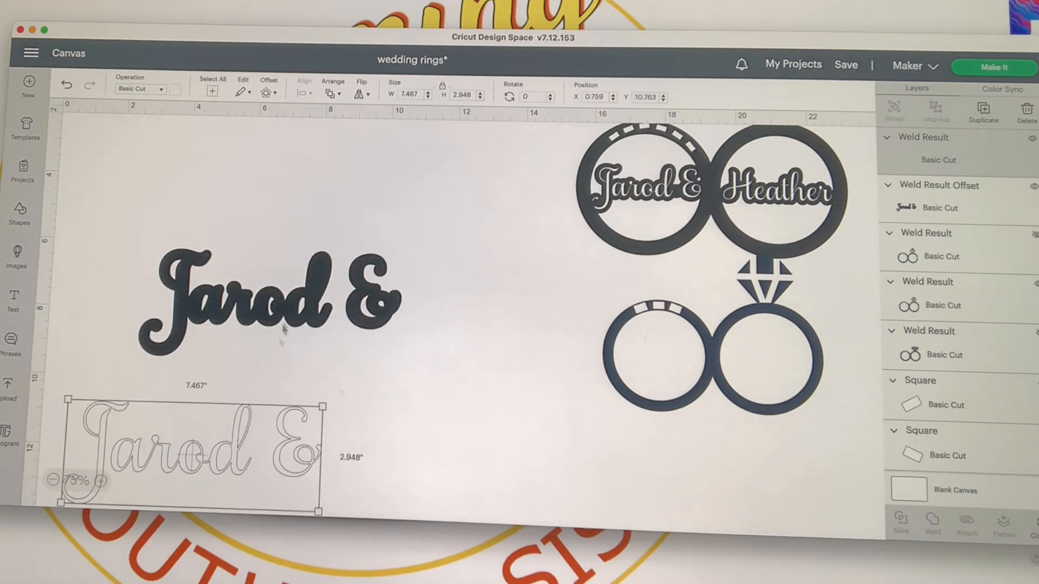
pyautogui.moveTo(280, 318); pyautogui.dragTo(272, 261)
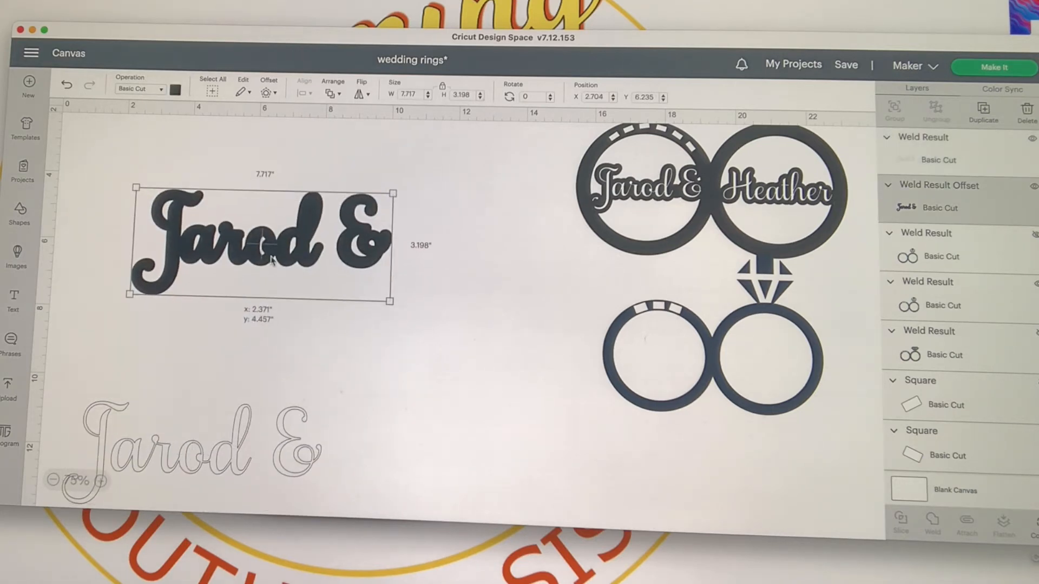
# Insert a circle, recolor it black and place it over the gap between the name and the ampersand in the offset shape.
pyautogui.click(20, 214)
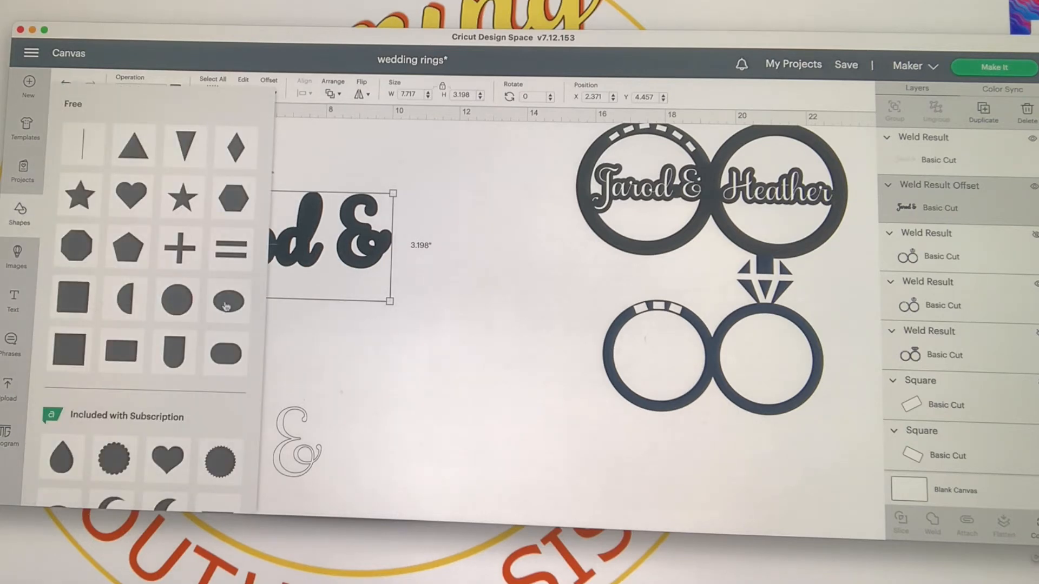
pyautogui.click(178, 304)
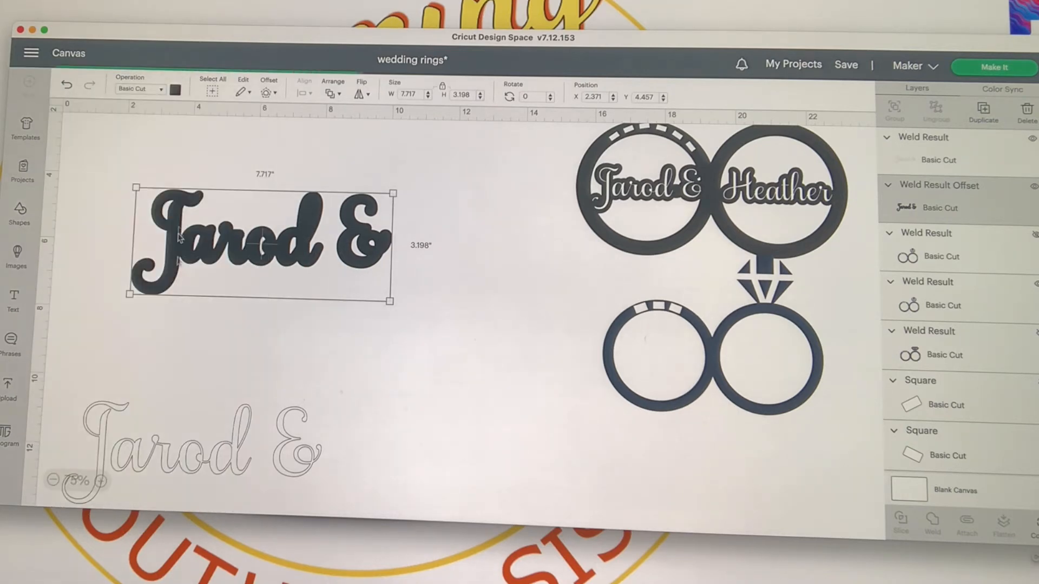
pyautogui.click(175, 91)
pyautogui.click(200, 141)
pyautogui.moveTo(111, 164); pyautogui.dragTo(322, 249)
pyautogui.click(360, 303)
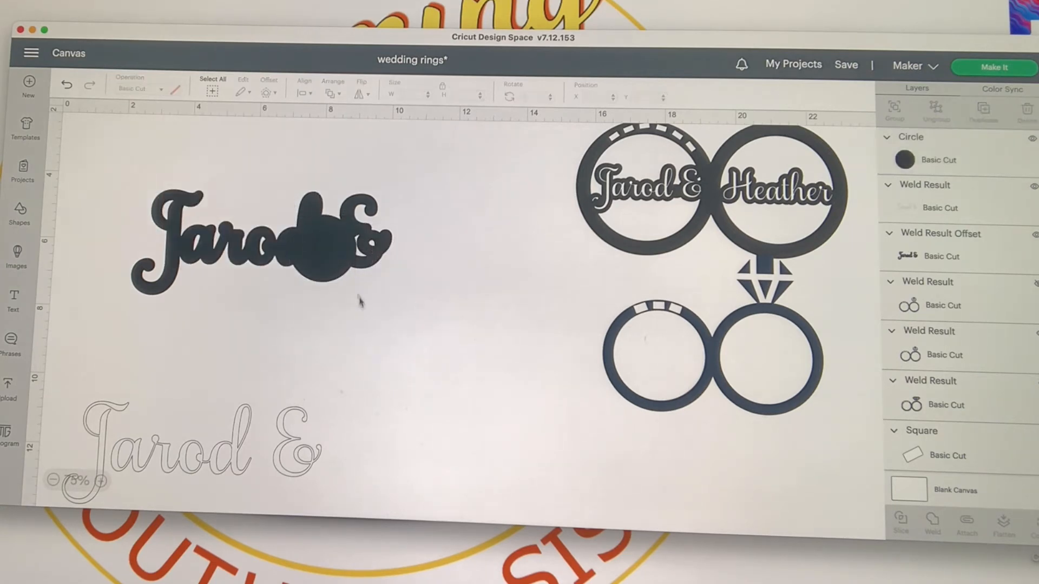
# Shrink the circle to about 1.13 in and position it so it bridges the name and the ampersand.
pyautogui.click(339, 281)
pyautogui.moveTo(353, 282); pyautogui.dragTo(332, 259)
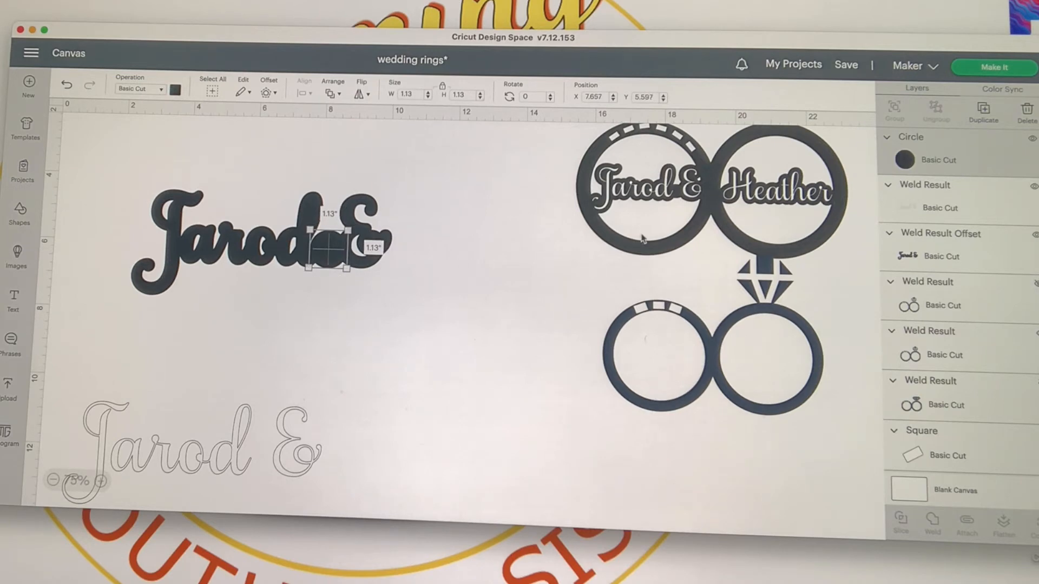
pyautogui.hscroll(2, 652, 220)
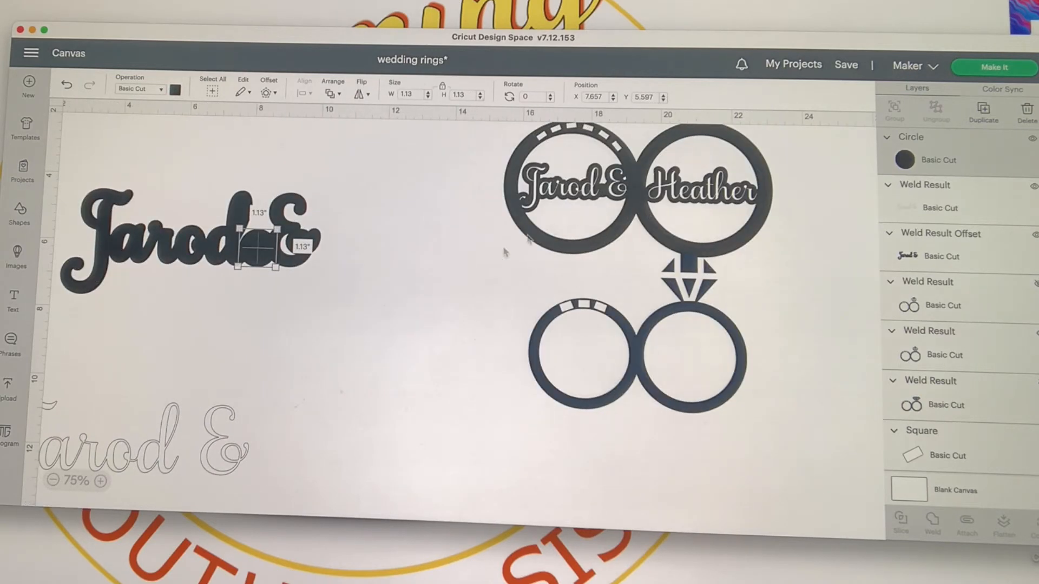
pyautogui.click(308, 336)
pyautogui.moveTo(261, 254); pyautogui.dragTo(257, 257)
pyautogui.click(307, 324)
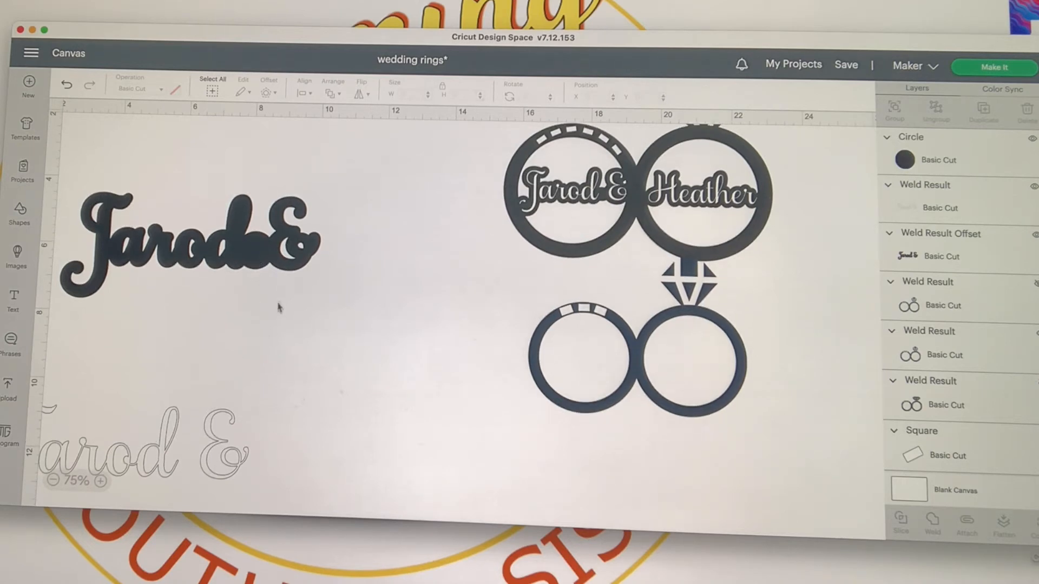
# Hide the crescent-shaped opening inside the J of the black offset shape using Contour.
pyautogui.click(296, 260)
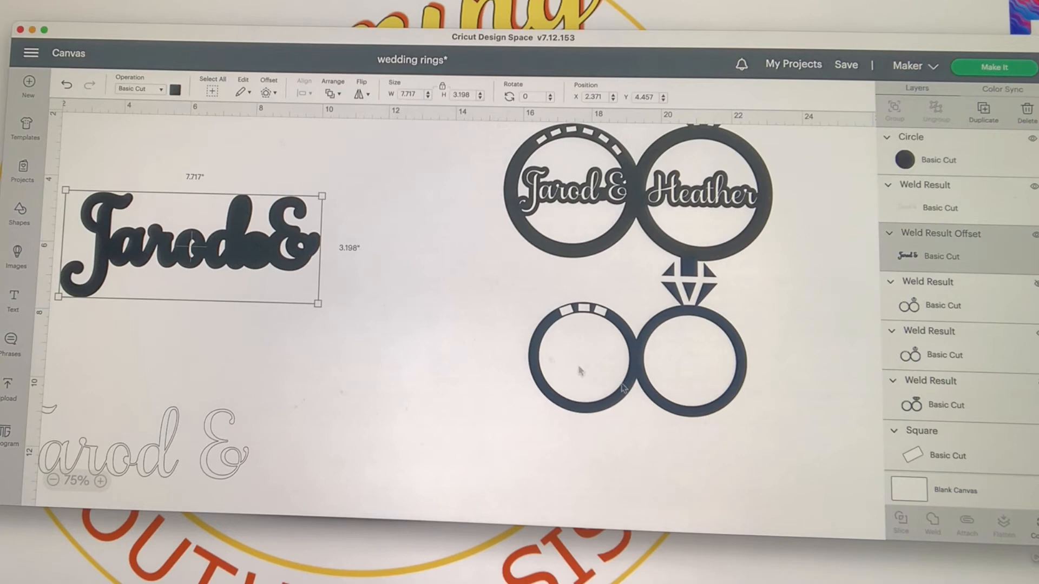
pyautogui.click(1035, 527)
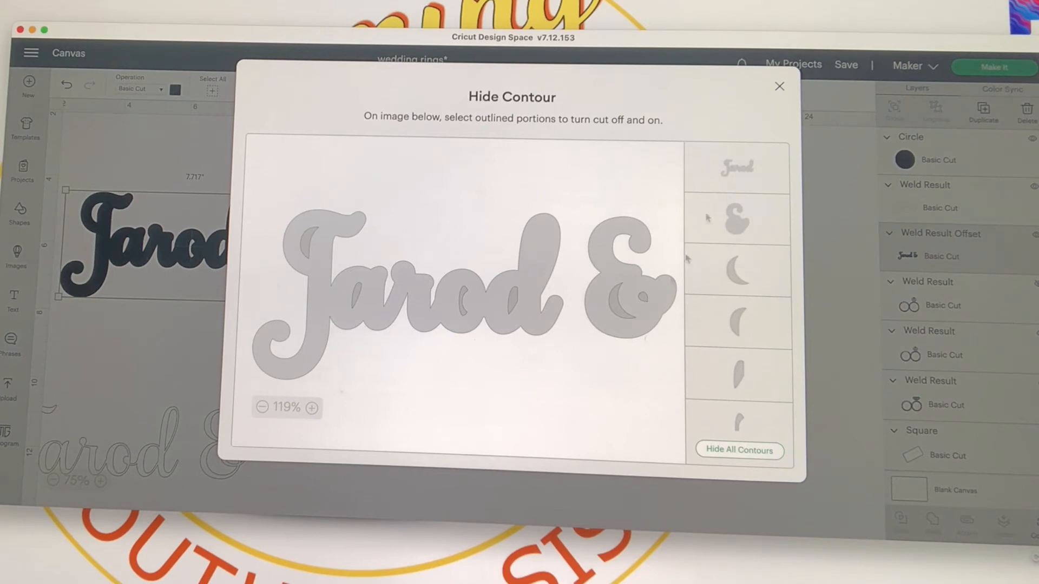
pyautogui.click(778, 88)
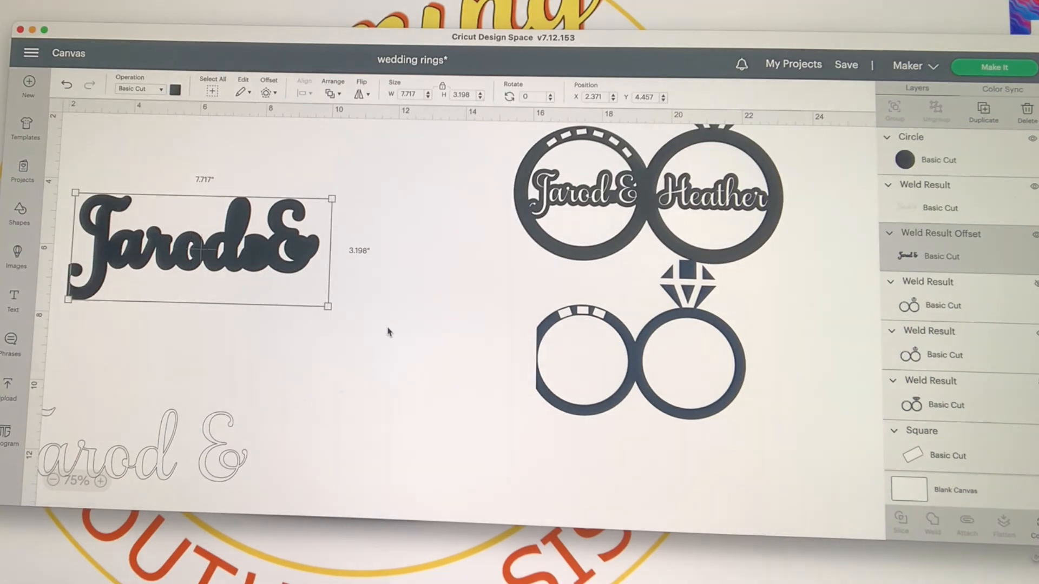
pyautogui.hscroll(-1, 387, 332)
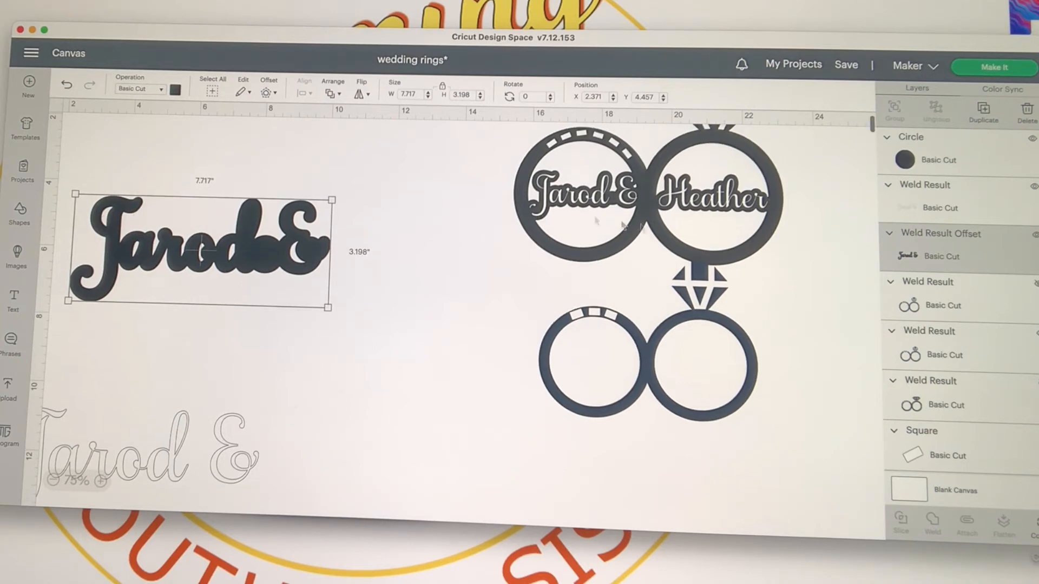
pyautogui.click(1036, 528)
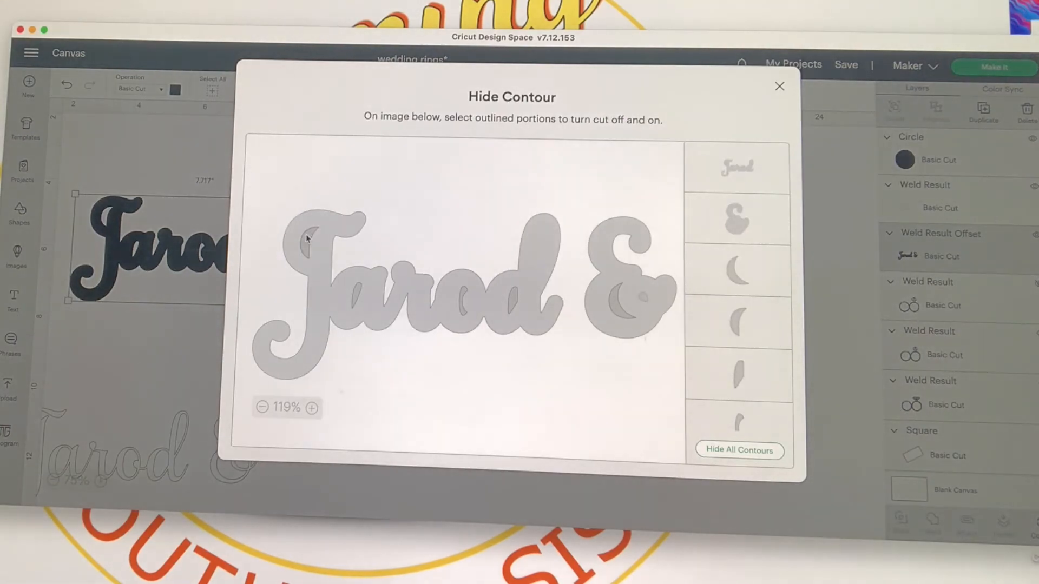
pyautogui.click(307, 238)
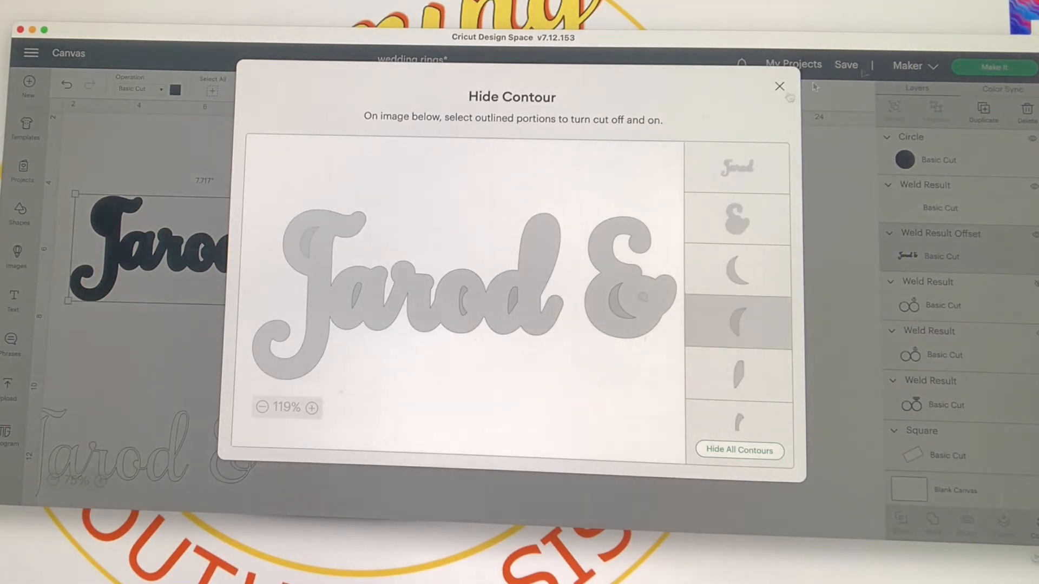
pyautogui.click(779, 86)
# Shift the white lettering clear below the offset, and weld the black circle to the offset shape.
pyautogui.moveTo(151, 484); pyautogui.dragTo(227, 454)
pyautogui.moveTo(100, 170); pyautogui.dragTo(346, 316)
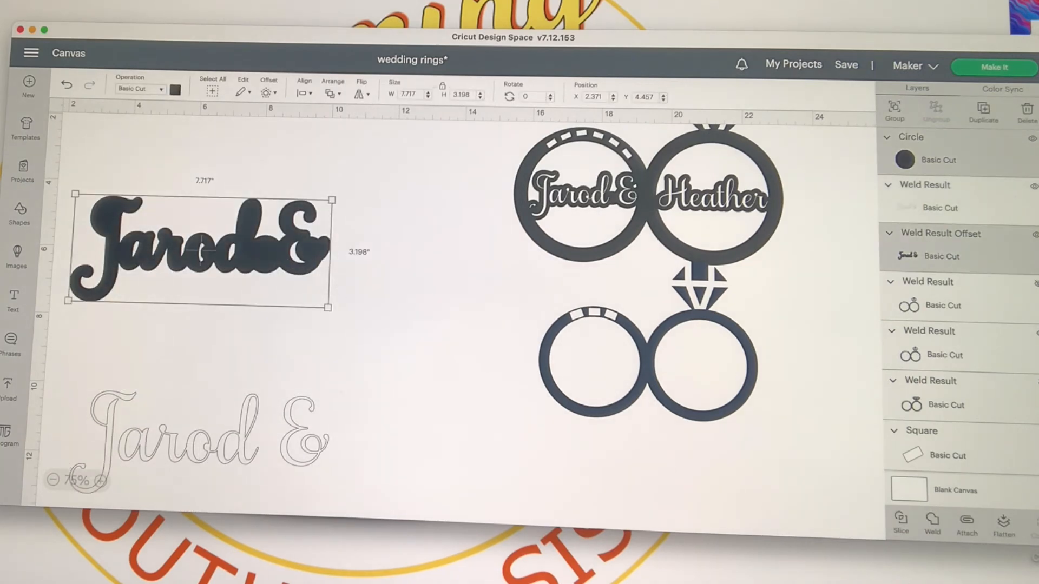
pyautogui.click(933, 522)
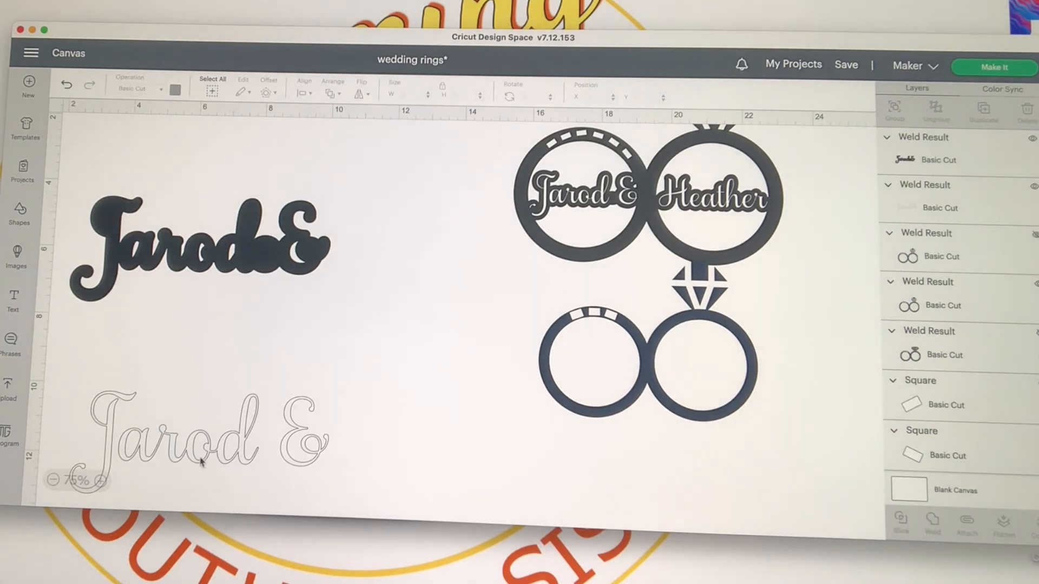
# Bring the white lettering to the front and place it over the welded black backing.
pyautogui.moveTo(200, 461); pyautogui.dragTo(223, 316)
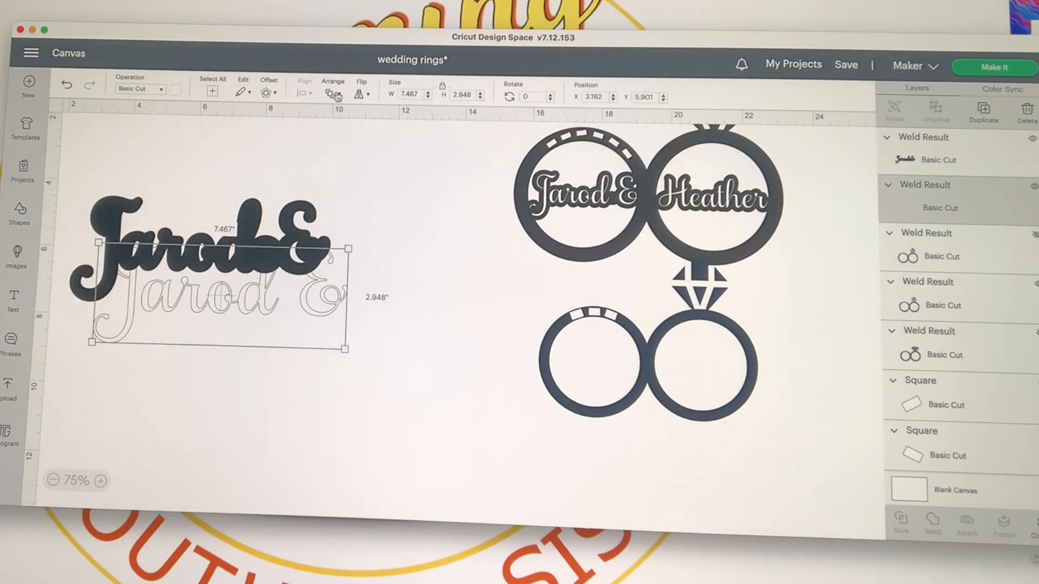
pyautogui.click(333, 94)
pyautogui.click(377, 110)
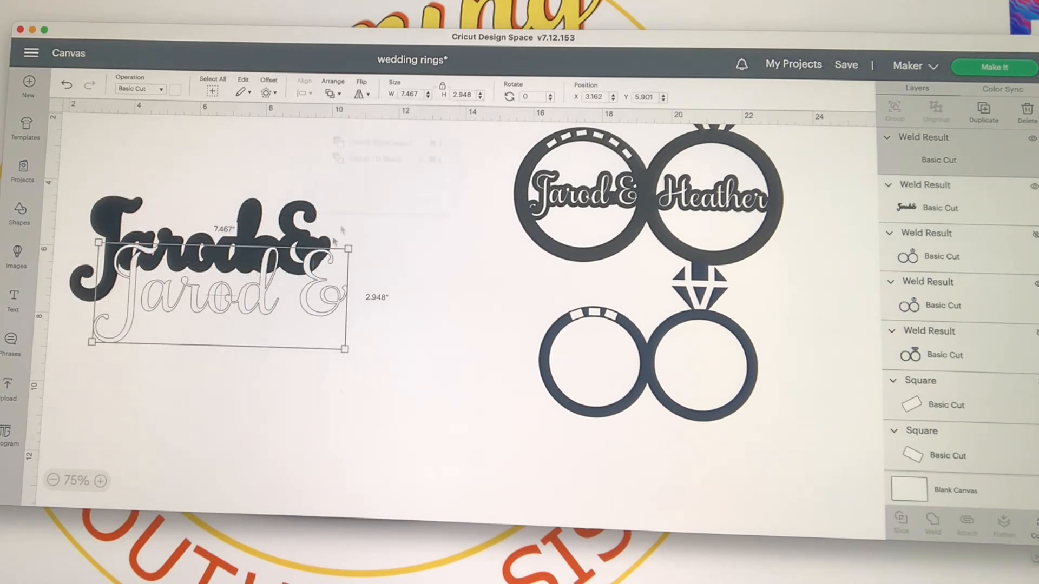
pyautogui.moveTo(197, 303); pyautogui.dragTo(175, 265)
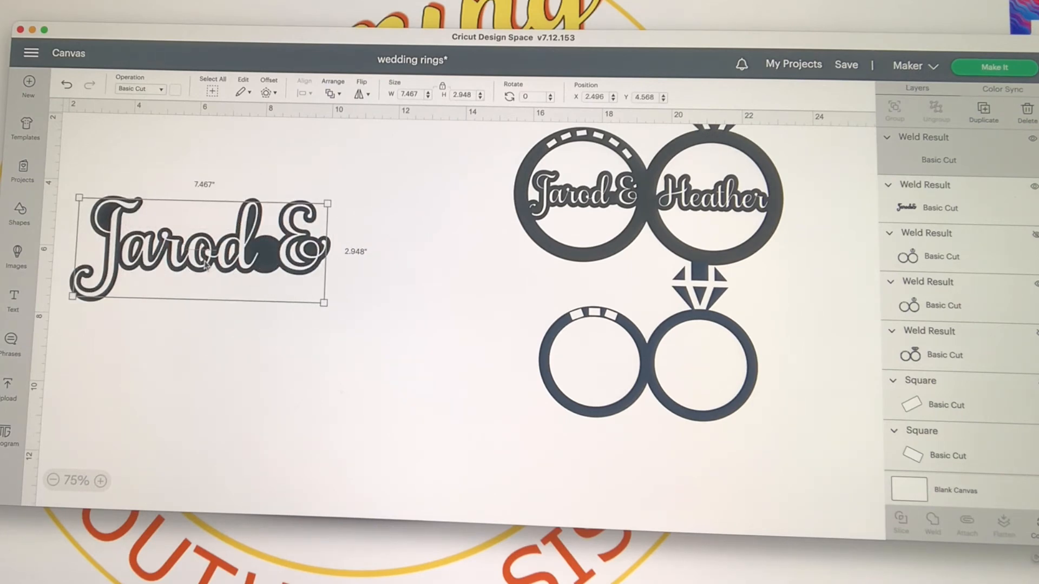
# Move the lettering off the black backing and hide the crescent opening inside the backing's ampersand using Contour.
pyautogui.press('super+z')
pyautogui.click(245, 265)
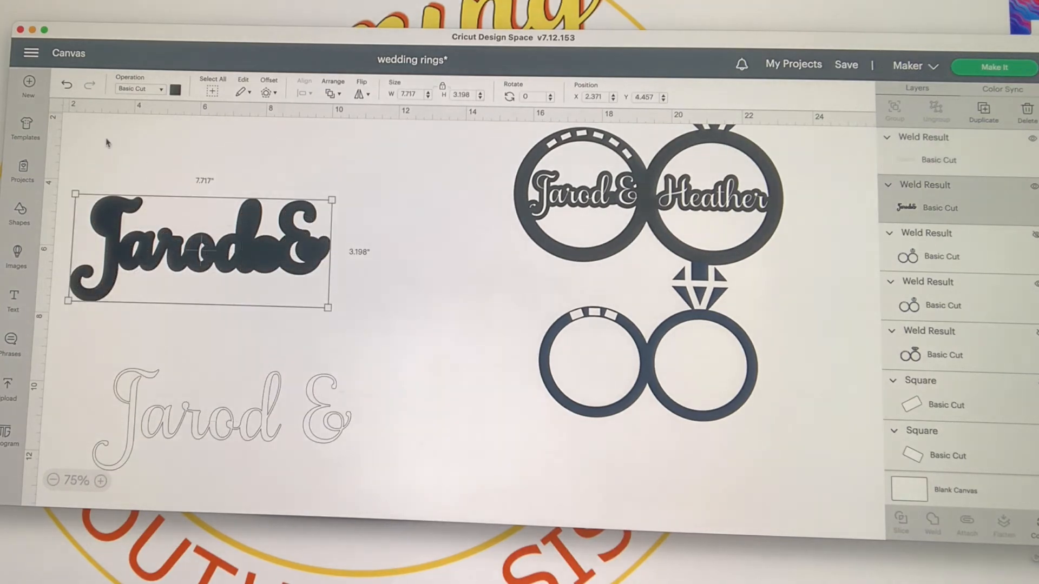
pyautogui.click(67, 85)
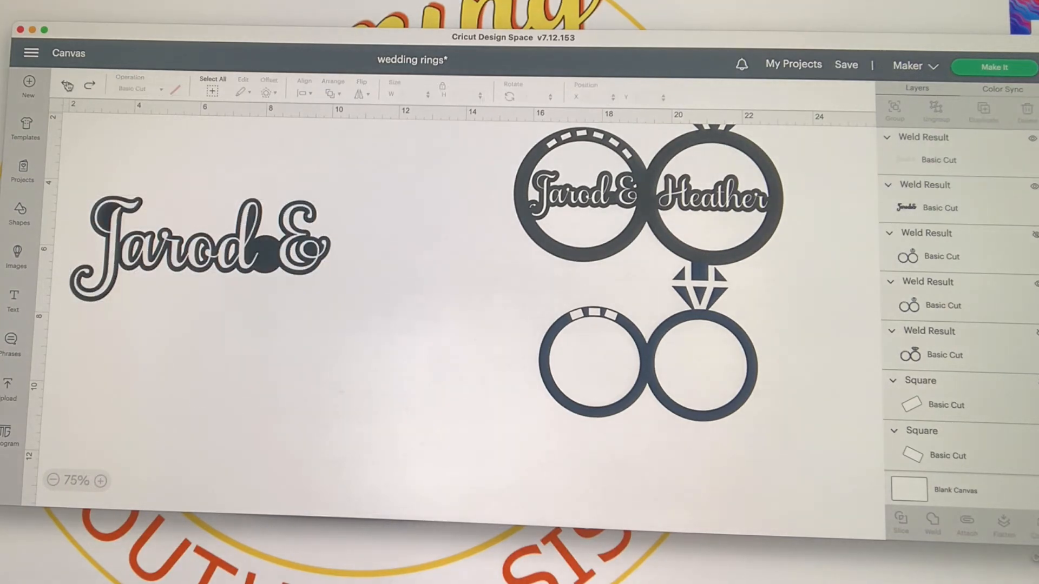
pyautogui.press('super+shift+z')
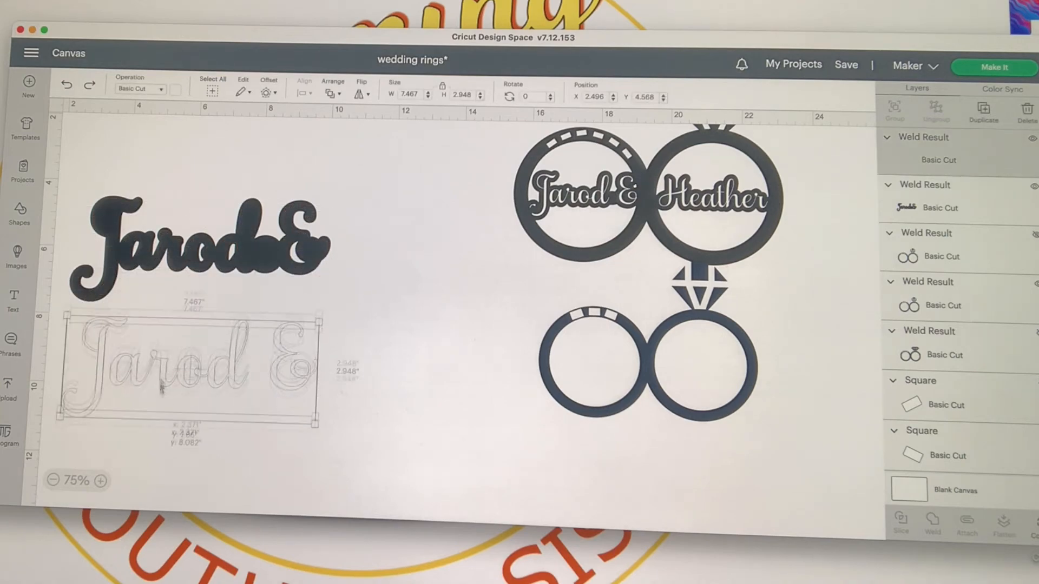
pyautogui.click(297, 265)
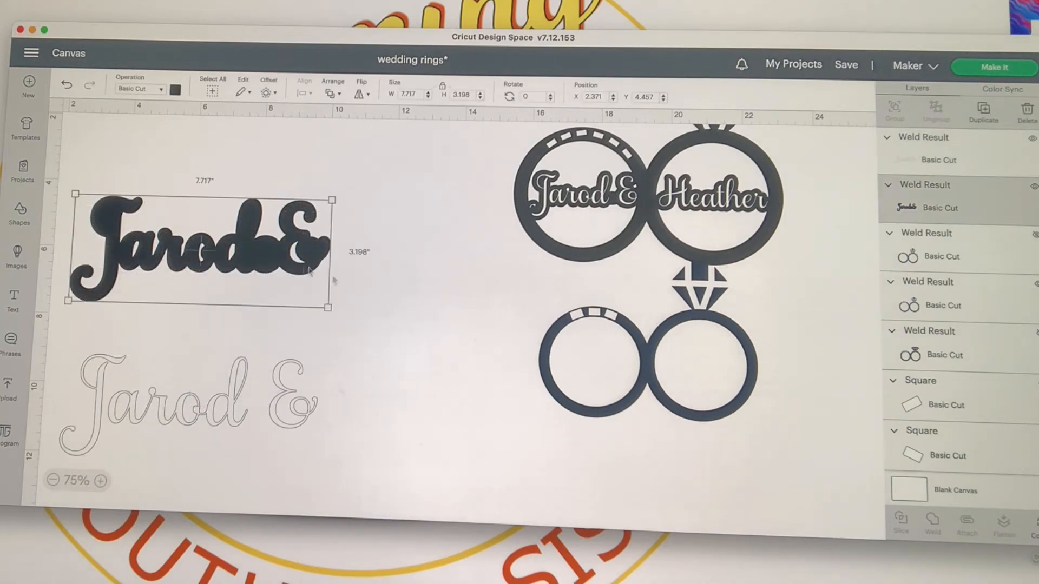
pyautogui.click(1036, 528)
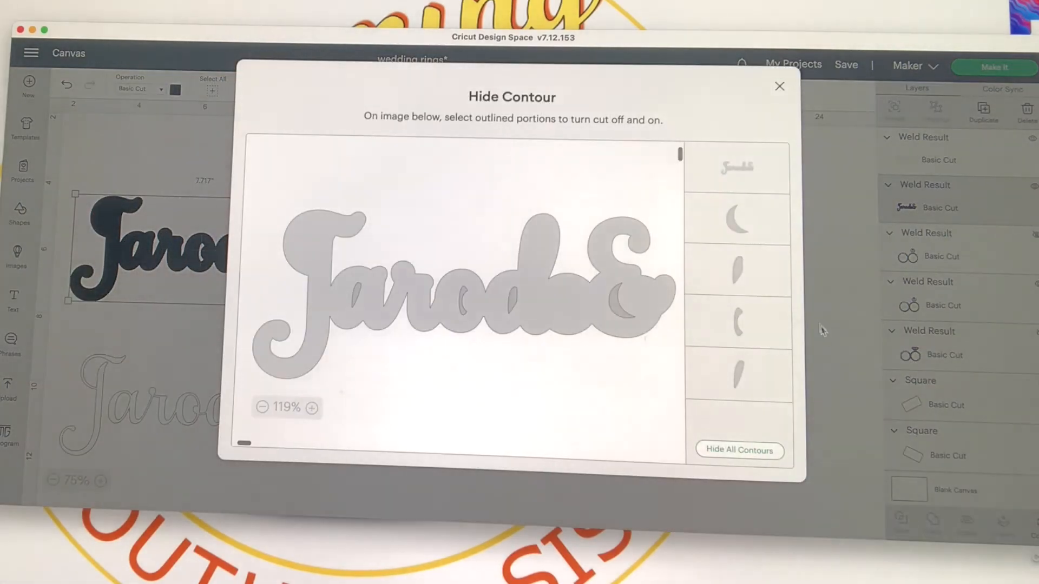
pyautogui.click(734, 226)
pyautogui.click(755, 452)
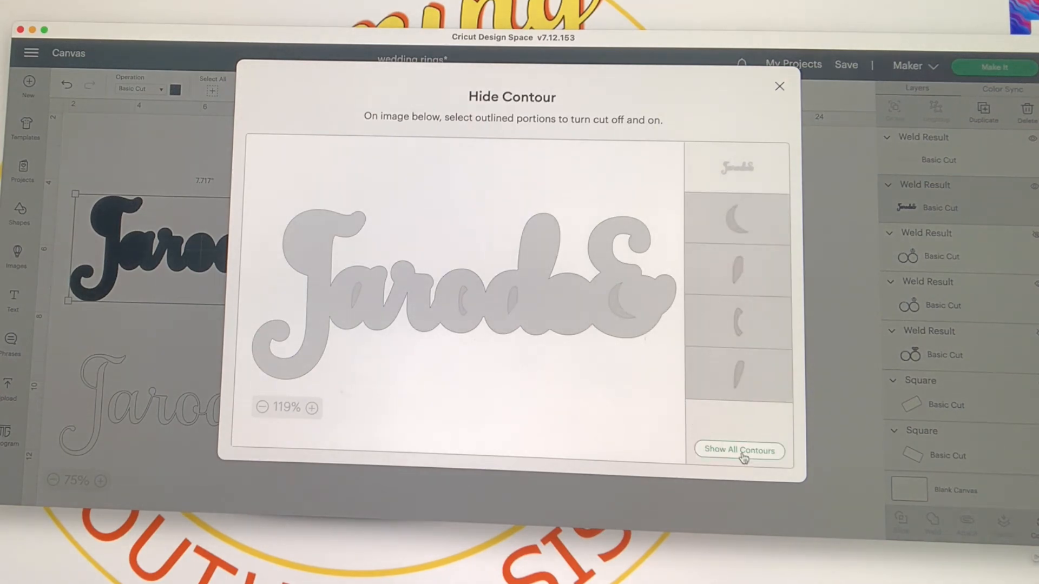
pyautogui.click(743, 456)
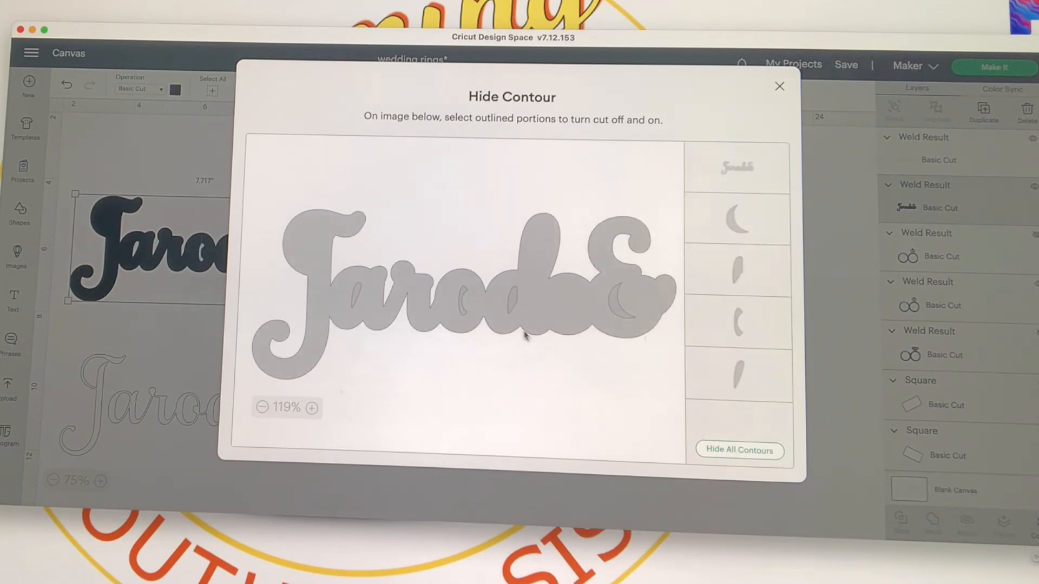
pyautogui.click(619, 312)
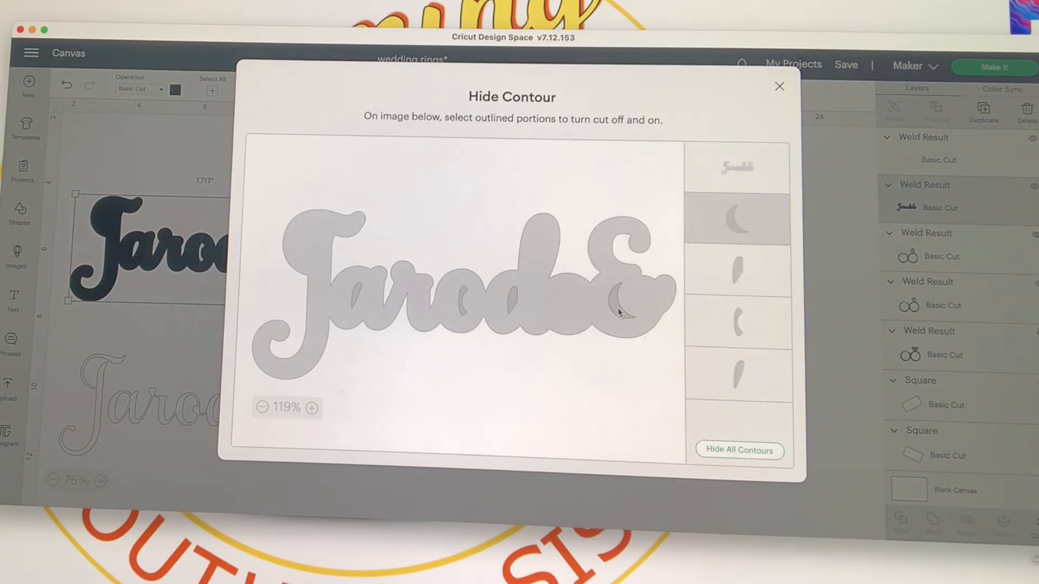
pyautogui.click(779, 89)
# Center the white lettering over the black backing and slice the two shapes.
pyautogui.moveTo(206, 422); pyautogui.dragTo(217, 265)
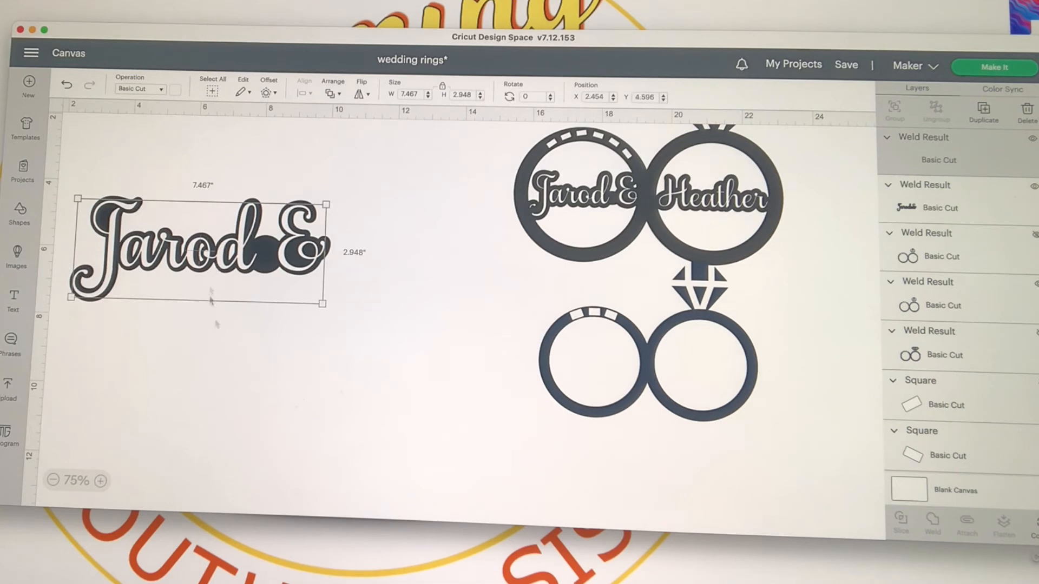
pyautogui.click(272, 433)
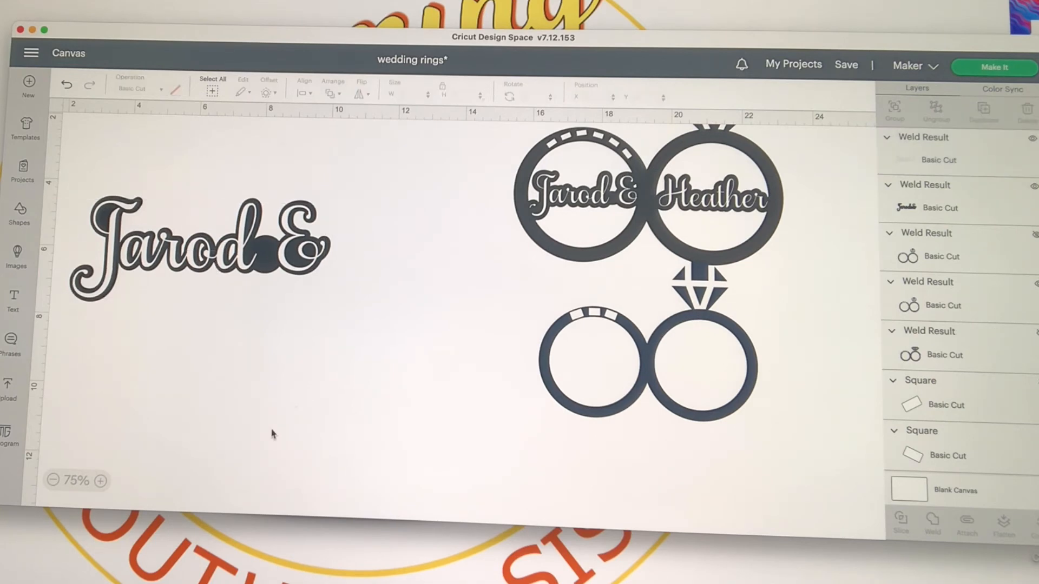
pyautogui.moveTo(223, 257); pyautogui.dragTo(224, 408)
pyautogui.moveTo(267, 269); pyautogui.dragTo(309, 265)
pyautogui.moveTo(210, 441); pyautogui.dragTo(269, 269)
pyautogui.click(255, 394)
pyautogui.moveTo(106, 155); pyautogui.dragTo(403, 402)
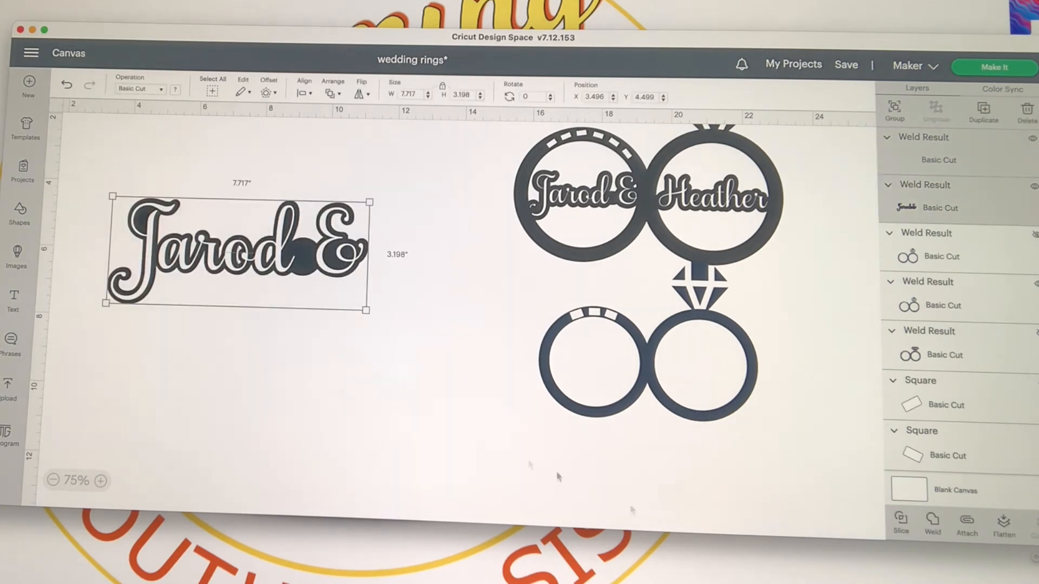
pyautogui.click(901, 521)
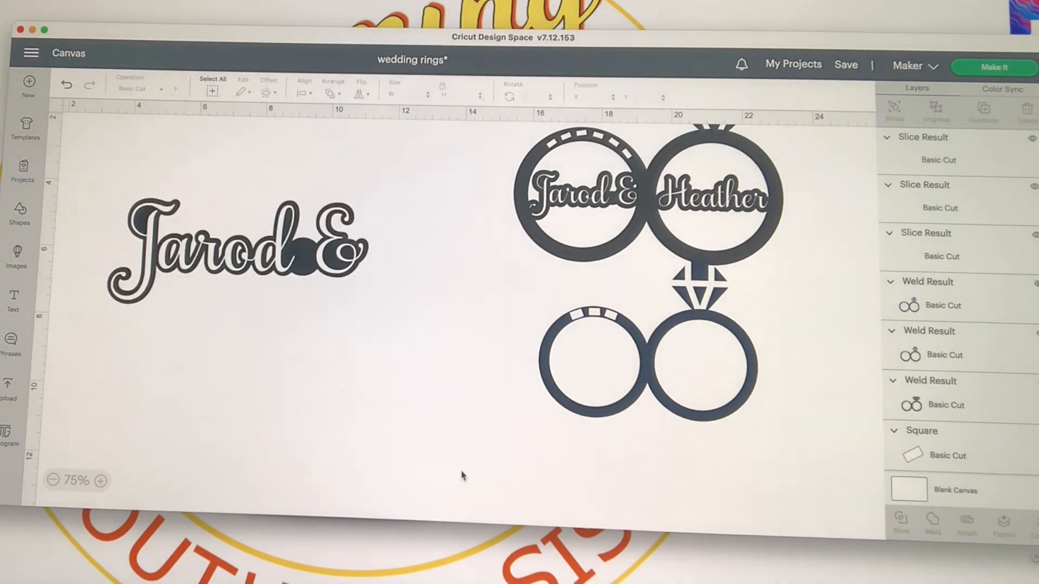
# Pull the white and black lettering pieces out of the sliced backing and delete both.
pyautogui.moveTo(253, 255); pyautogui.dragTo(180, 441)
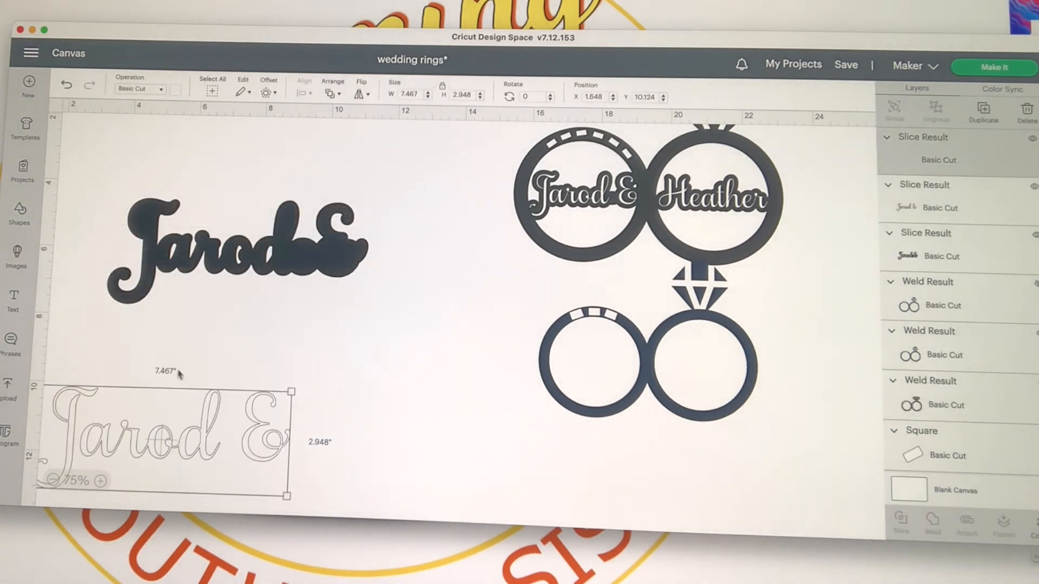
pyautogui.moveTo(196, 254); pyautogui.dragTo(281, 353)
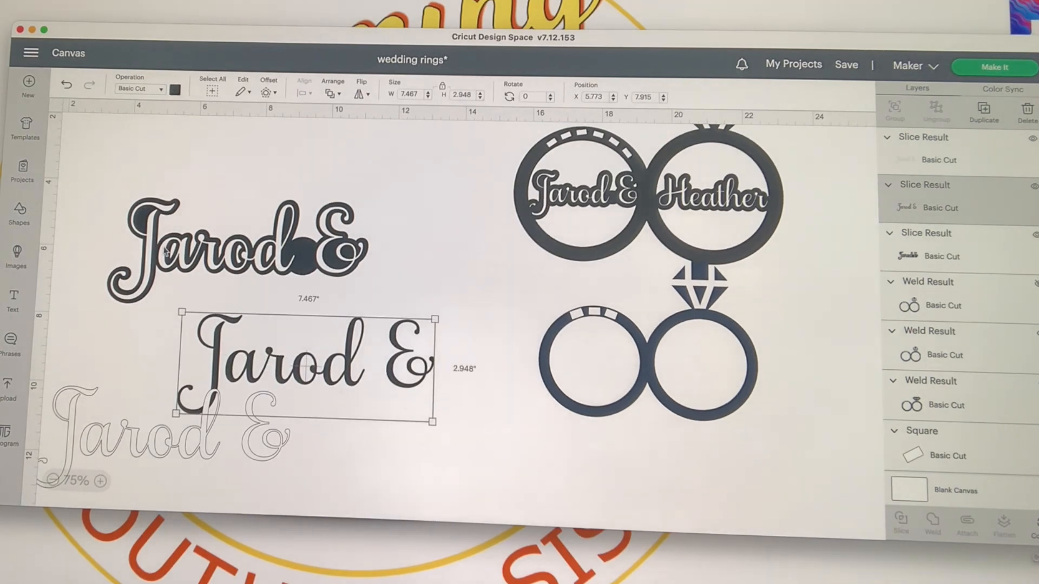
pyautogui.press('Delete')
pyautogui.click(210, 428)
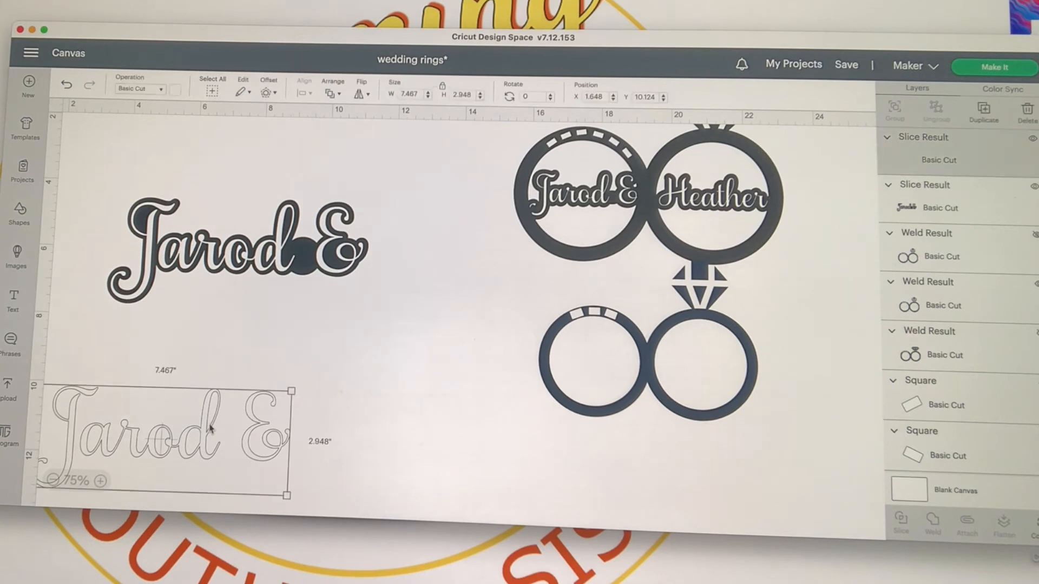
pyautogui.press('Delete')
# Shrink the sliced name-and-ampersand piece and reposition it on the open canvas.
pyautogui.moveTo(277, 276); pyautogui.dragTo(317, 313)
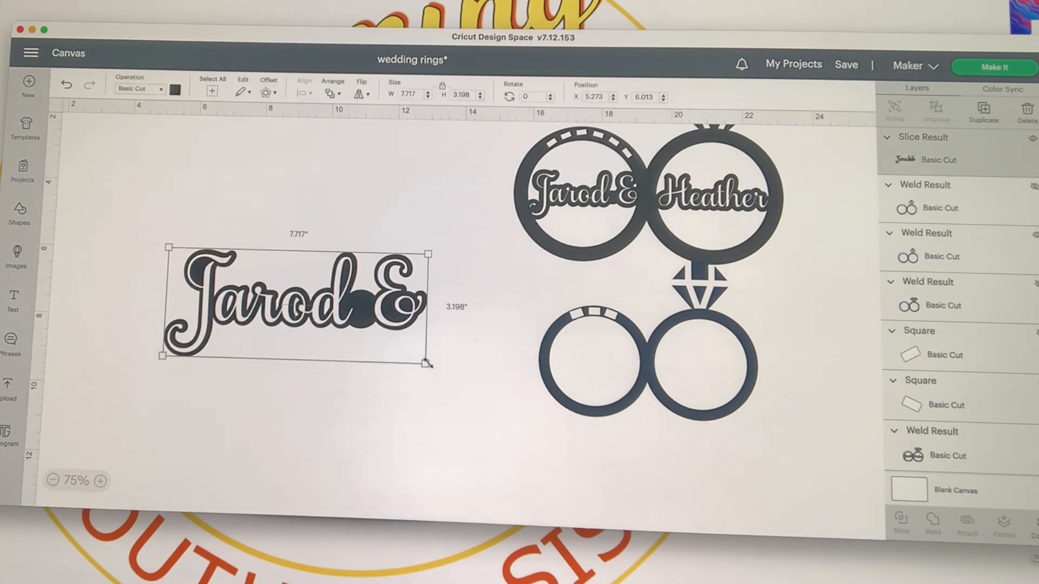
pyautogui.moveTo(425, 363); pyautogui.dragTo(324, 318)
pyautogui.moveTo(232, 298); pyautogui.dragTo(381, 363)
pyautogui.moveTo(476, 388); pyautogui.dragTo(193, 307)
# Move the blank welded rings onto the open canvas and enlarge them beside the sliced name.
pyautogui.moveTo(568, 413); pyautogui.dragTo(307, 399)
pyautogui.hscroll(4, 308, 400)
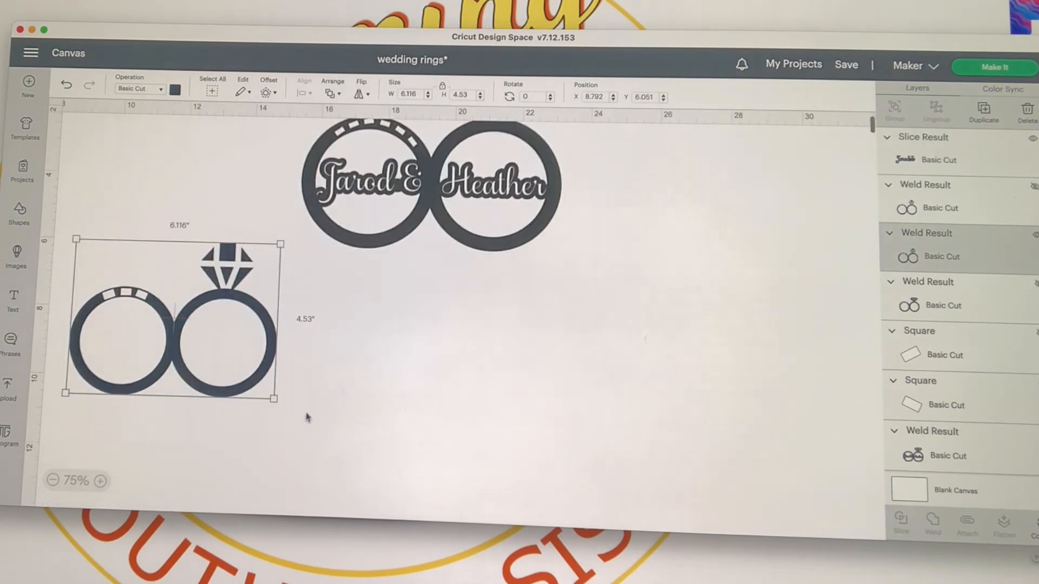
pyautogui.hscroll(-5, 312, 414)
pyautogui.moveTo(337, 397); pyautogui.dragTo(248, 468)
pyautogui.moveTo(234, 304); pyautogui.dragTo(252, 254)
# Scale the sliced name-and-ampersand piece to about 3.44 in wide and fit it inside the ring without the diamond.
pyautogui.moveTo(171, 235); pyautogui.dragTo(320, 403)
pyautogui.moveTo(410, 434); pyautogui.dragTo(371, 415)
pyautogui.moveTo(307, 387); pyautogui.dragTo(333, 396)
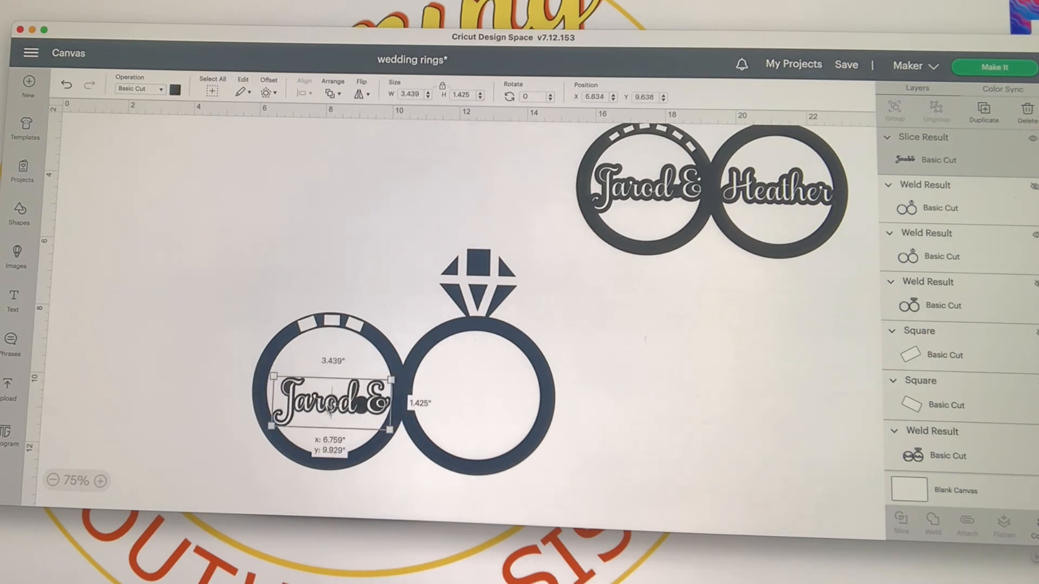
pyautogui.moveTo(331, 407); pyautogui.dragTo(331, 407)
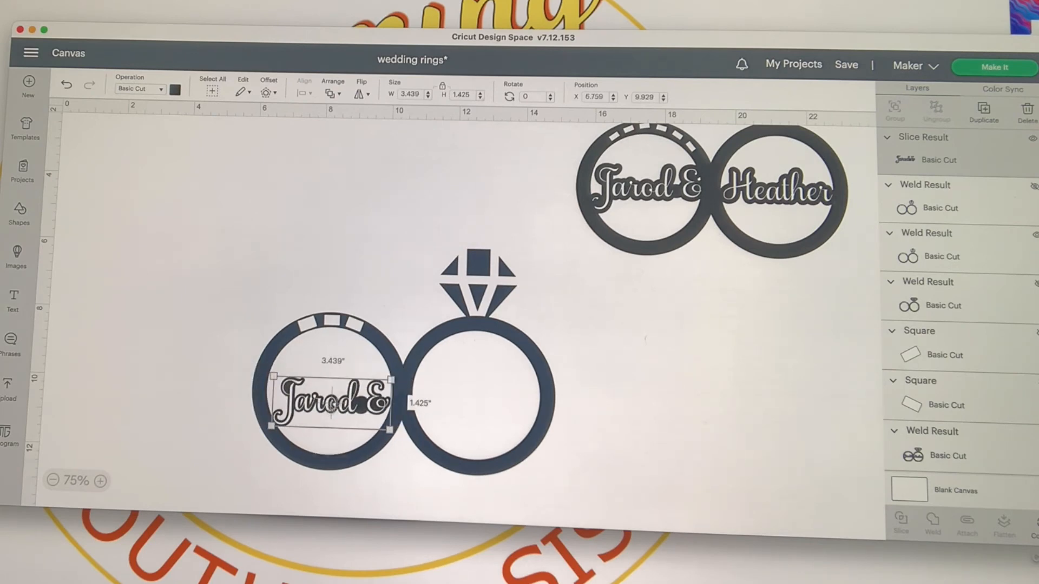
pyautogui.click(332, 298)
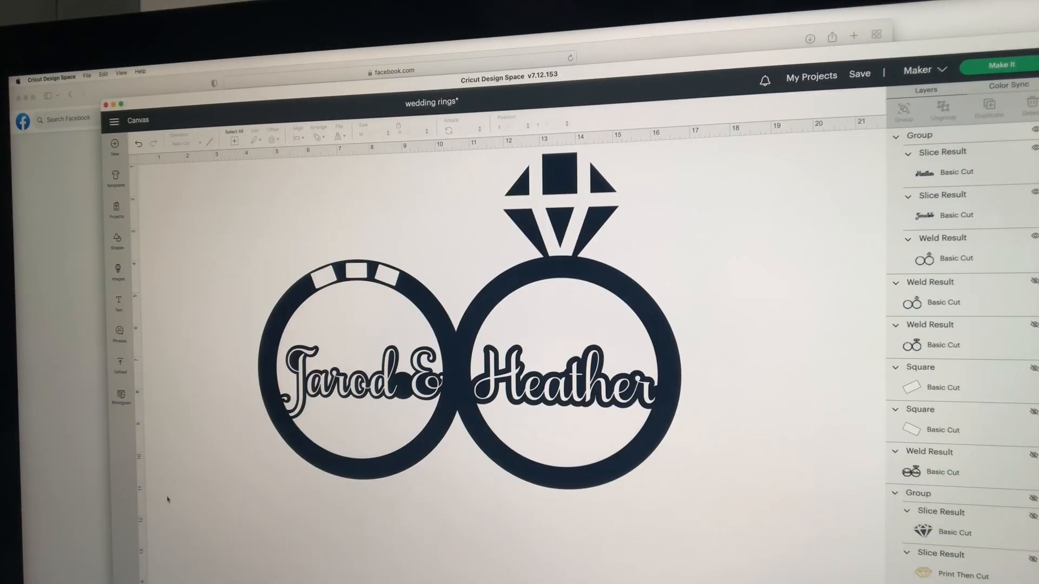
# Show the hidden finished sample beside the new rings to compare the two designs, and hide it again.
pyautogui.hscroll(-1, 168, 499)
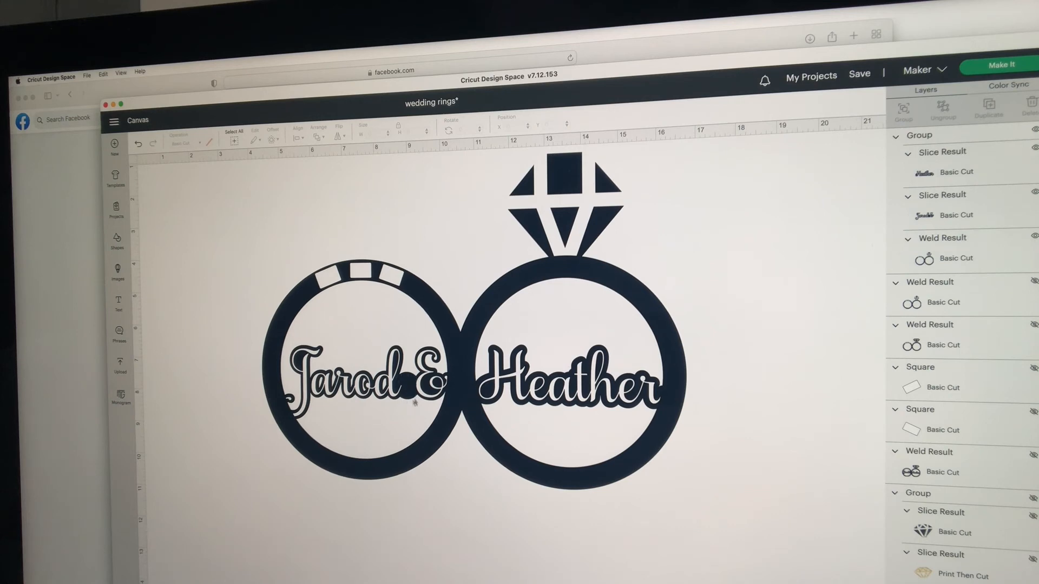
pyautogui.click(1033, 456)
pyautogui.click(1034, 456)
pyautogui.moveTo(671, 581); pyautogui.dragTo(702, 262)
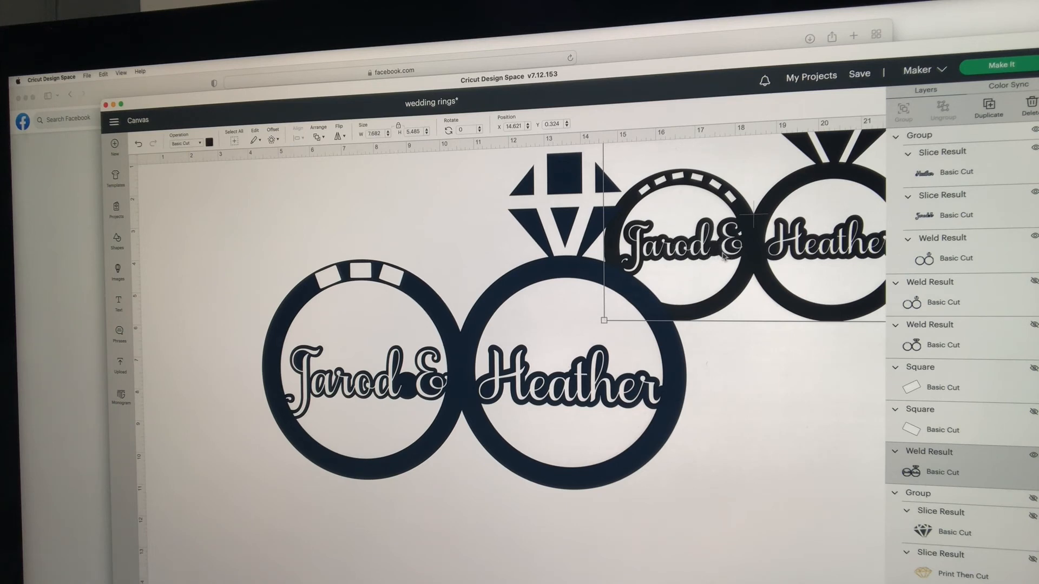
pyautogui.moveTo(725, 253); pyautogui.dragTo(752, 344)
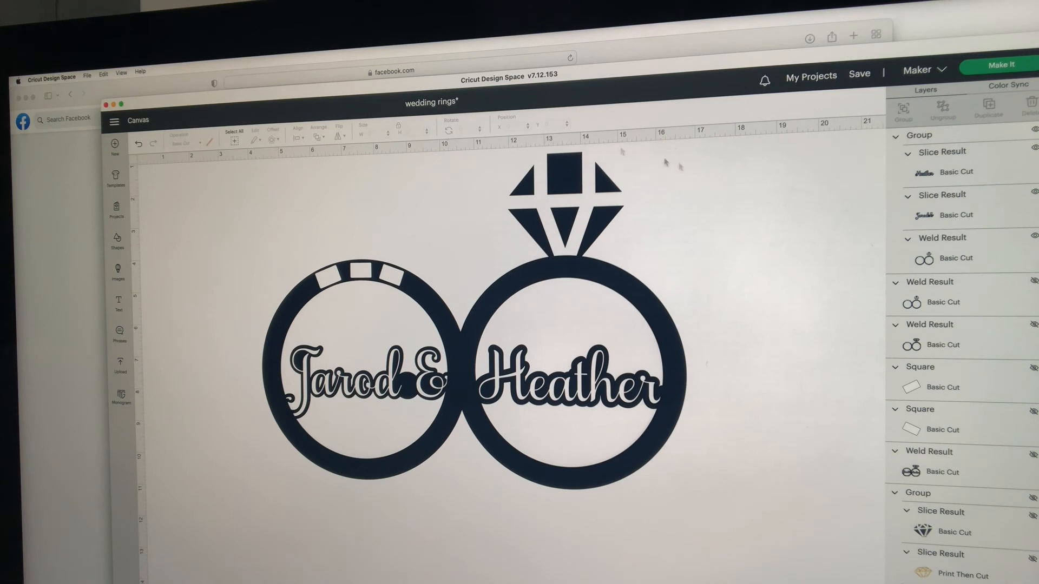